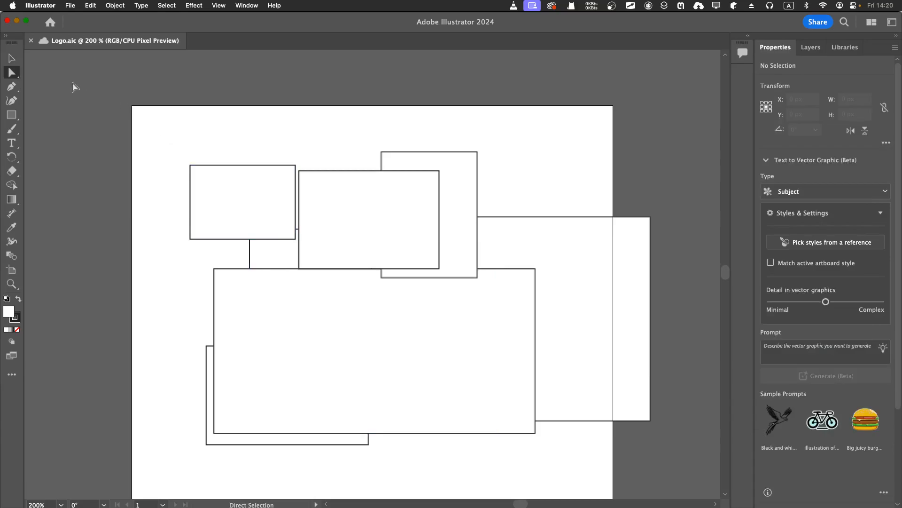
Delete all the rectangles on and around the artboard and save the document.
click(11, 60)
drag(165, 121, 636, 473)
key(Delete)
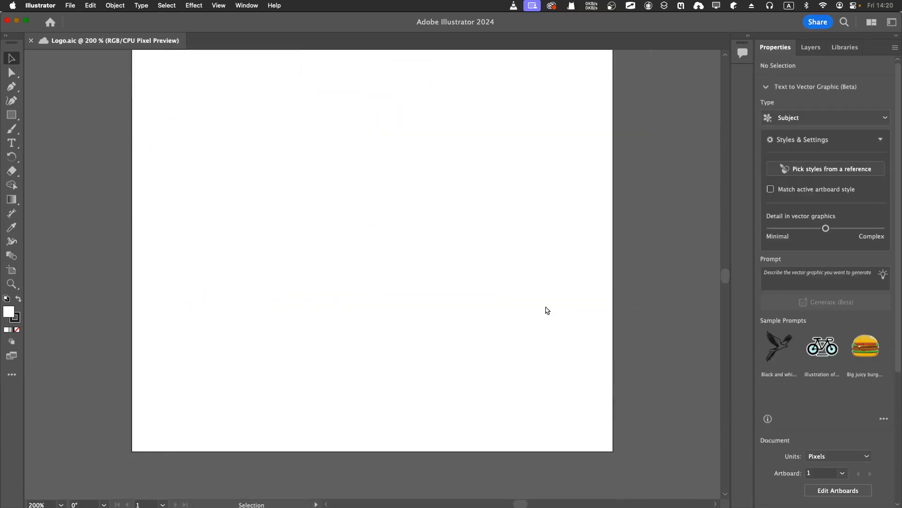
scroll(524, 294, up, 2)
scroll(515, 339, up, 1)
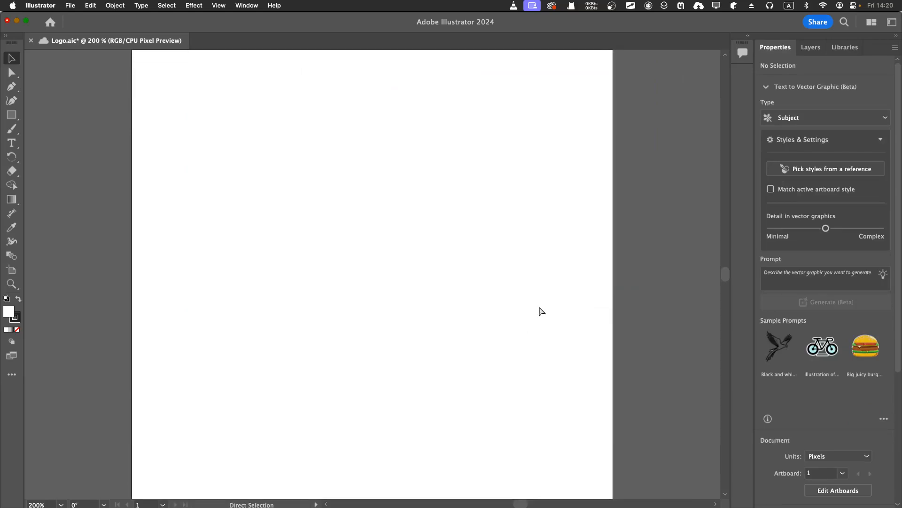
key(super+1)
key(super+equal)
key(super+s)
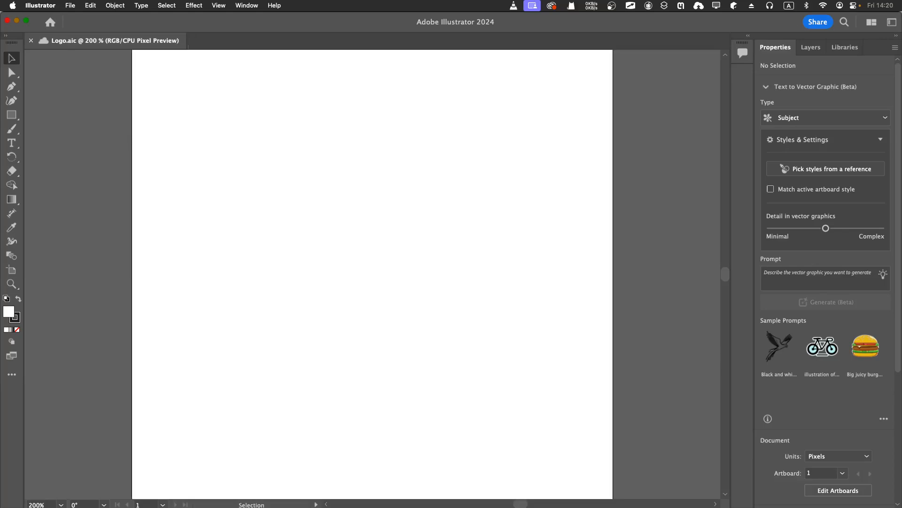
Draw a circle about 188 px in diameter near the middle of the artboard with the Ellipse tool.
click(12, 121)
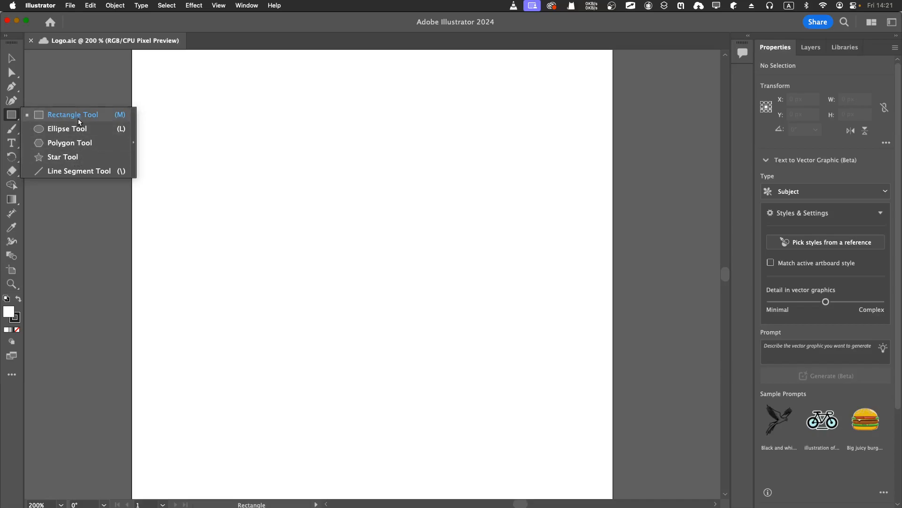
click(83, 131)
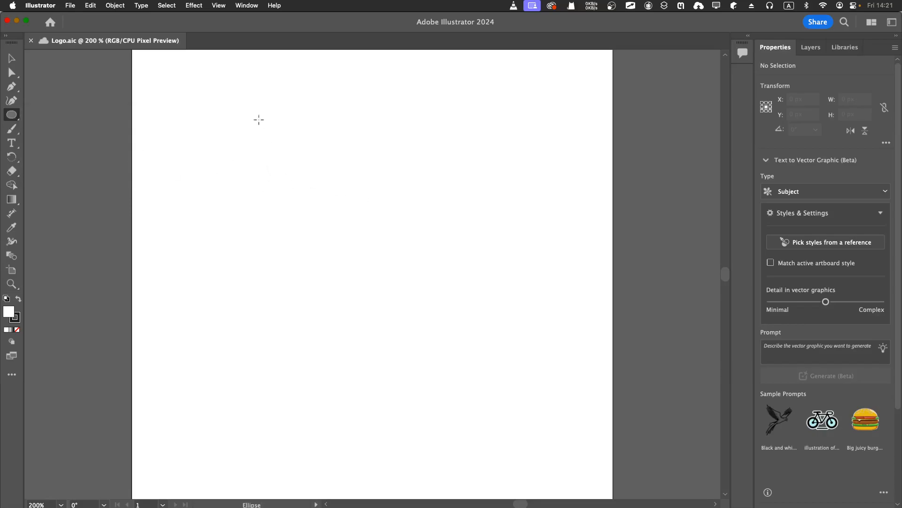
drag(272, 195, 449, 281)
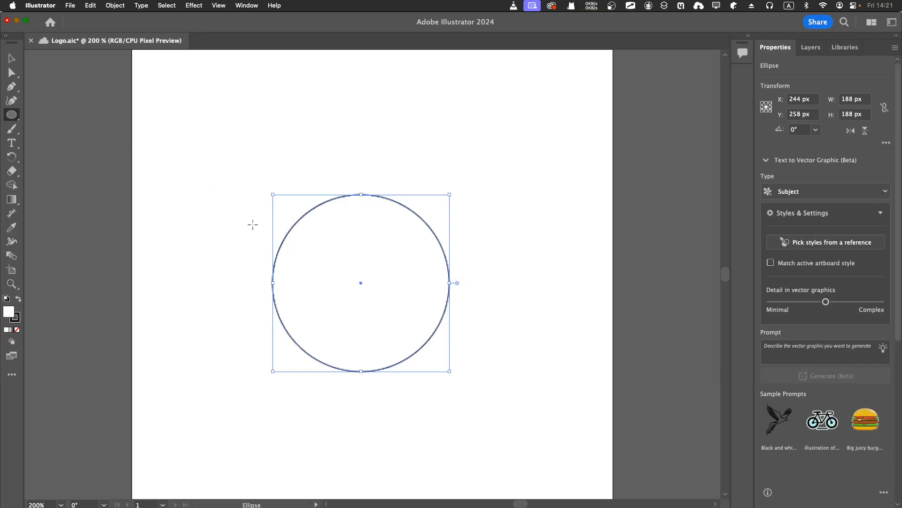
Try moving the circle slightly upward by its bottom anchor point, and undo both the move and the circle.
click(12, 72)
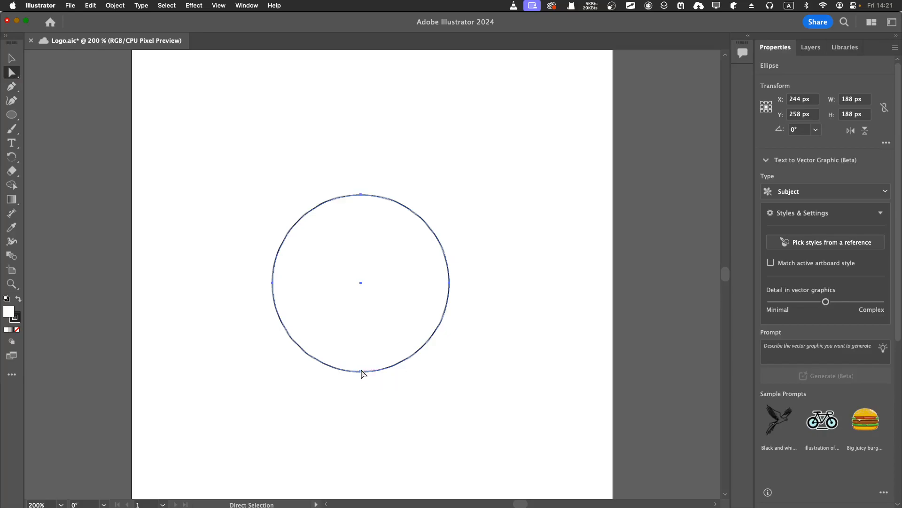
key(super+equal)
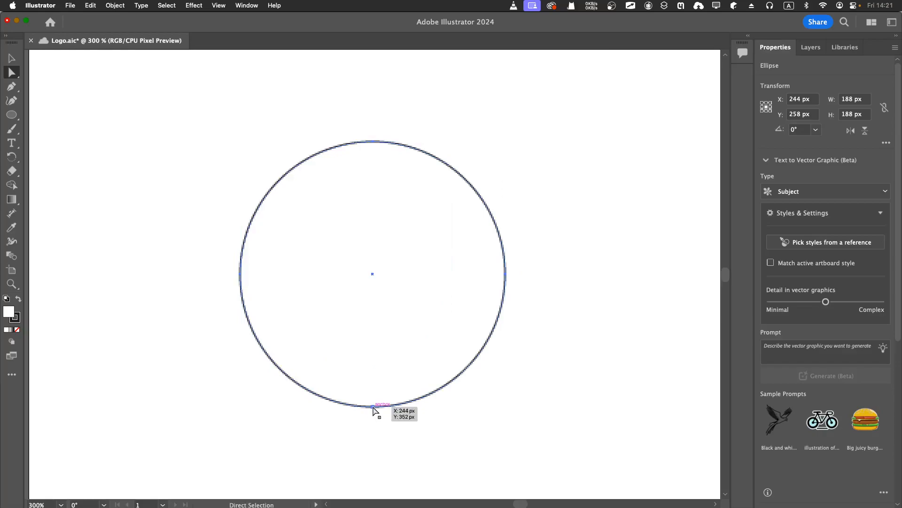
mouse_move(374, 407)
mouse_down()
mouse_move(373, 391)
mouse_move(371, 399)
mouse_up()
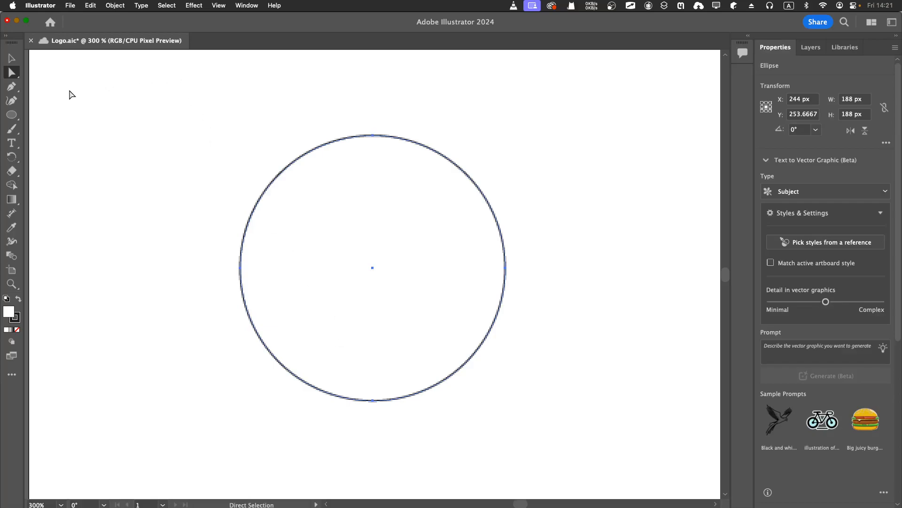
key(super+z)
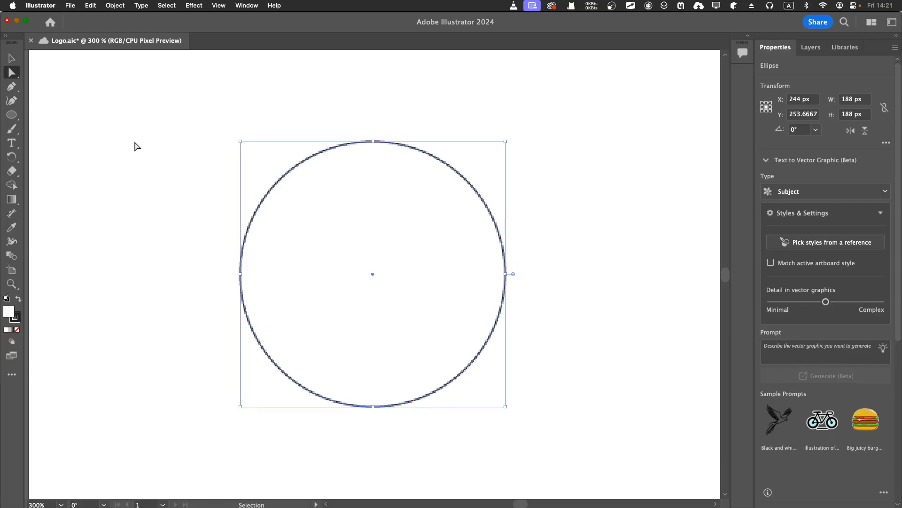
key(super+z)
Draw a rectangle about 202 by 194 px near the middle of the artboard with the Rectangle tool.
click(26, 116)
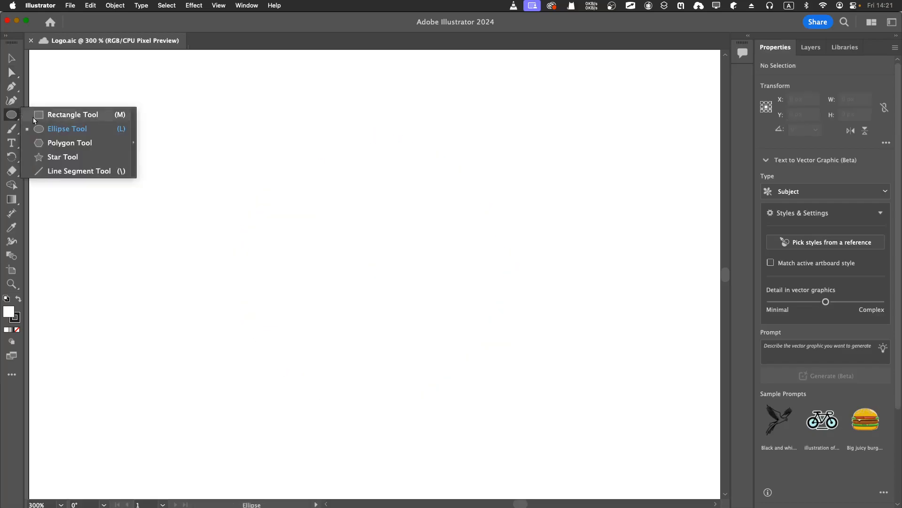
click(71, 115)
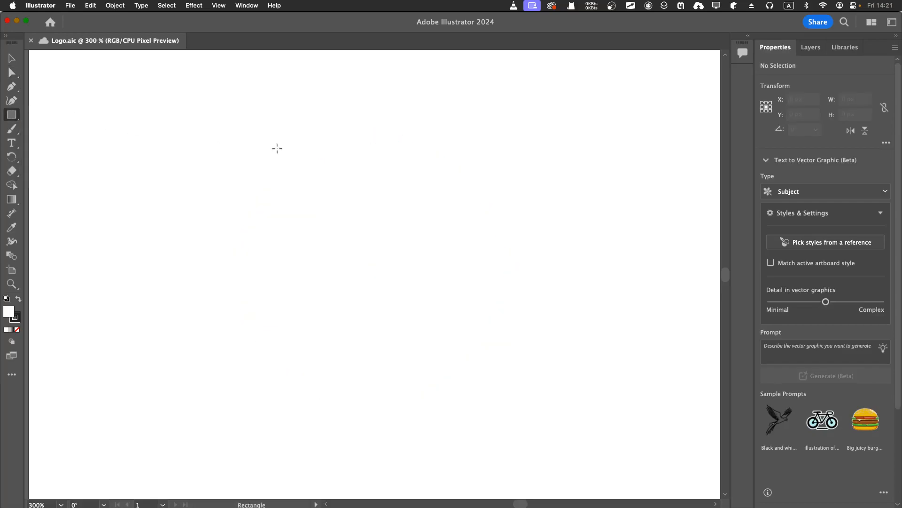
drag(242, 154, 528, 427)
Try rounding all four corners of the rectangle strongly with its live corner handles, and undo the rounding.
click(12, 74)
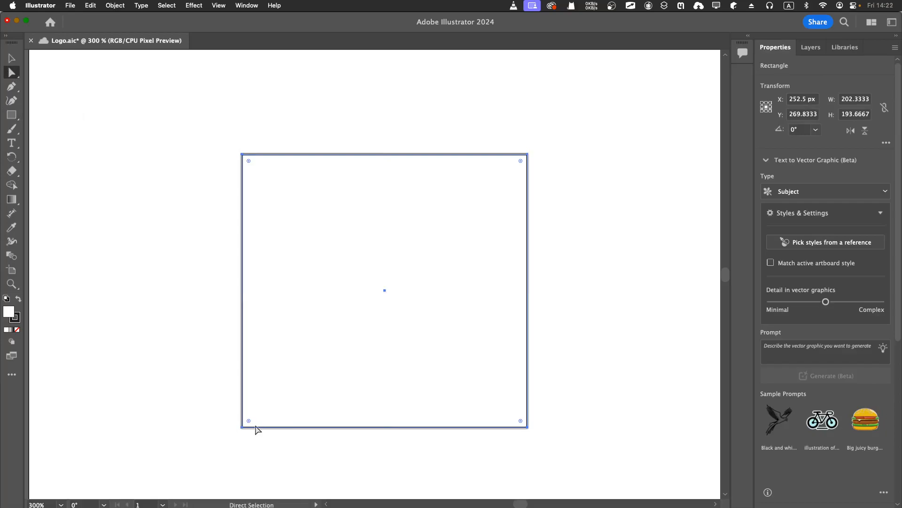
drag(249, 421, 328, 370)
right_click(327, 371)
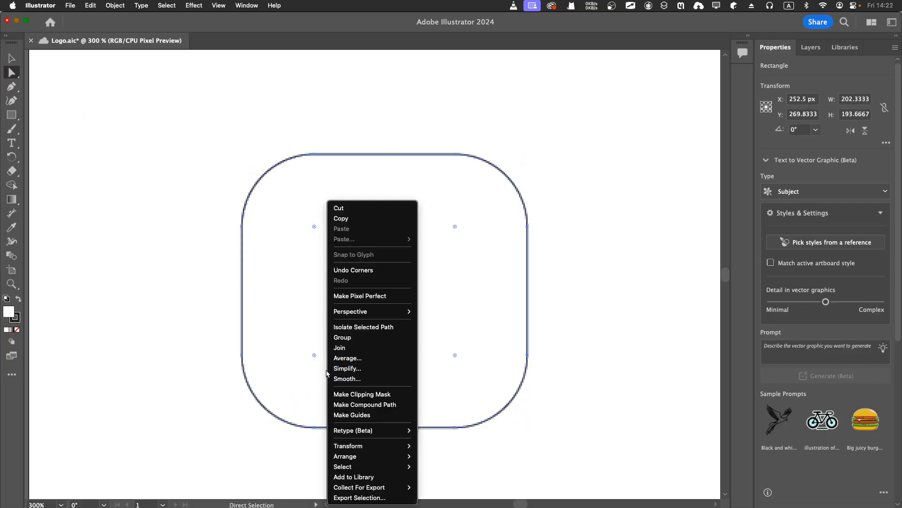
click(187, 358)
key(super+z)
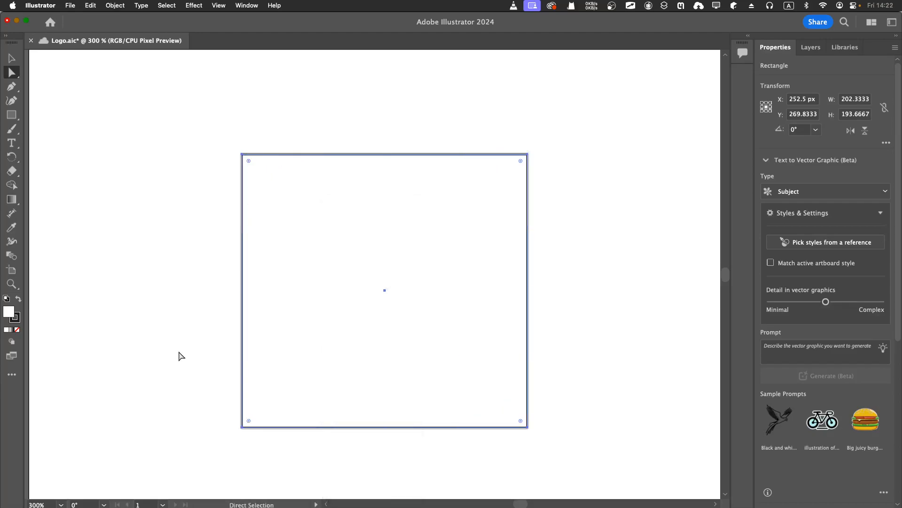
Round all four corners of the rectangle by a small radius.
click(250, 421)
drag(249, 421, 249, 421)
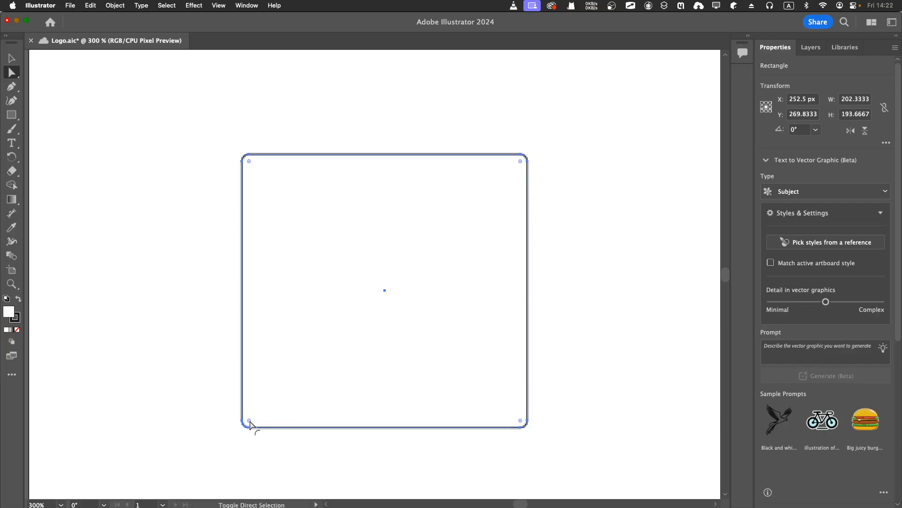
drag(250, 421, 250, 420)
Try enlarging the radius of all four rectangle corners, and undo that corner change.
drag(250, 420, 302, 449)
right_click(302, 391)
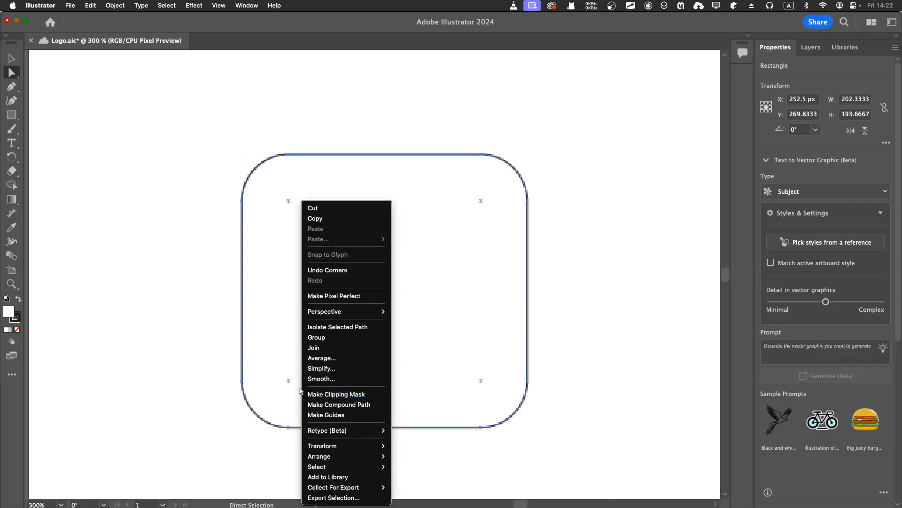
click(161, 325)
key(super+z)
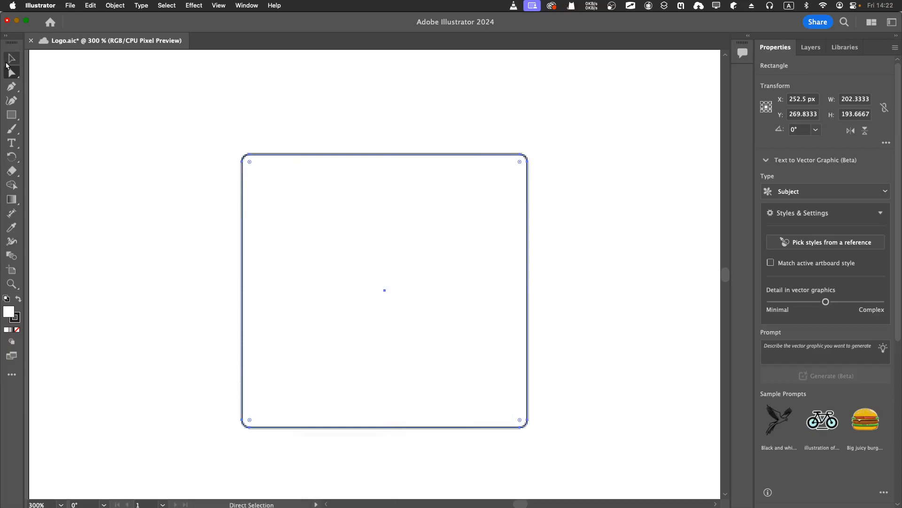
Try strongly rounding only the rectangle's two left corners, and undo the rounding.
click(8, 61)
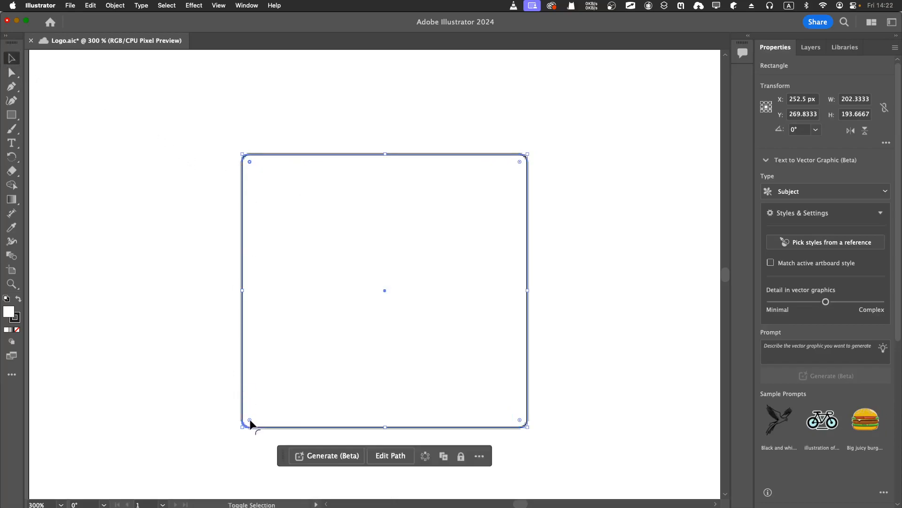
drag(250, 422, 377, 331)
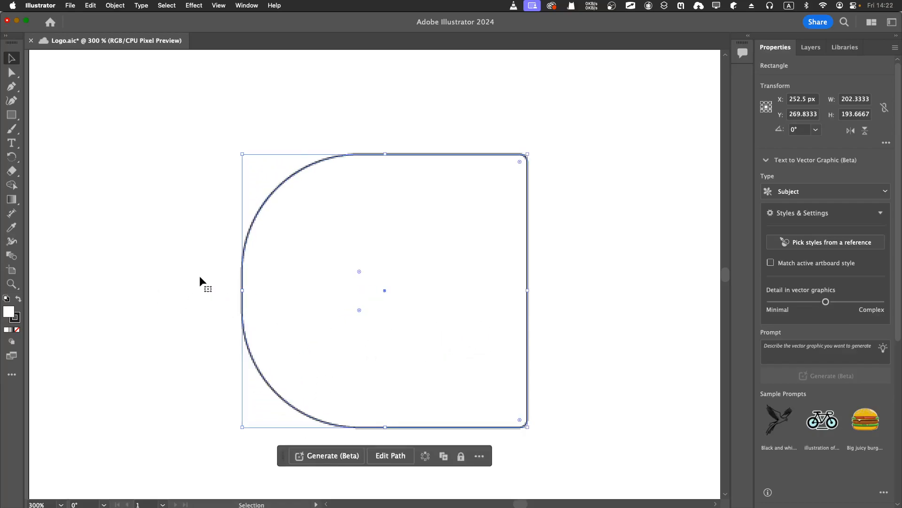
key(super+z)
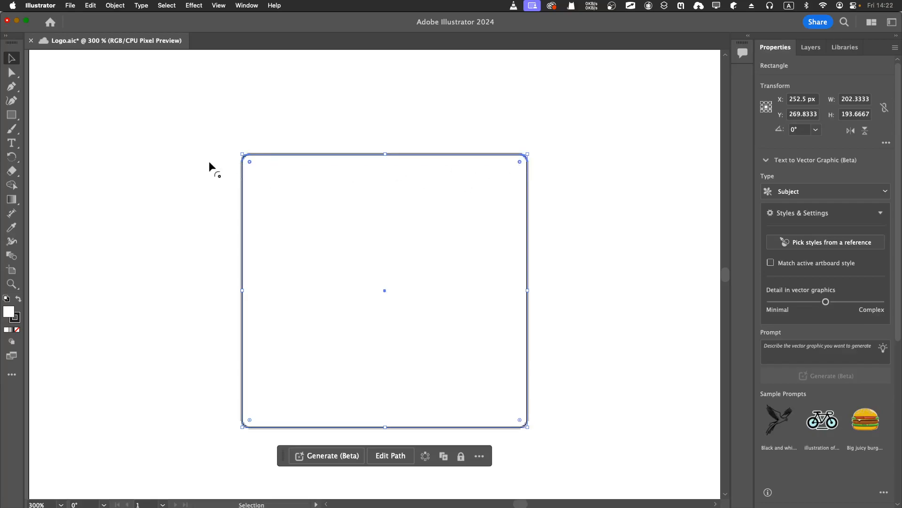
Round the rectangle's two upper corners into a broad arch and its two lower corners by a moderate radius.
drag(249, 162, 375, 262)
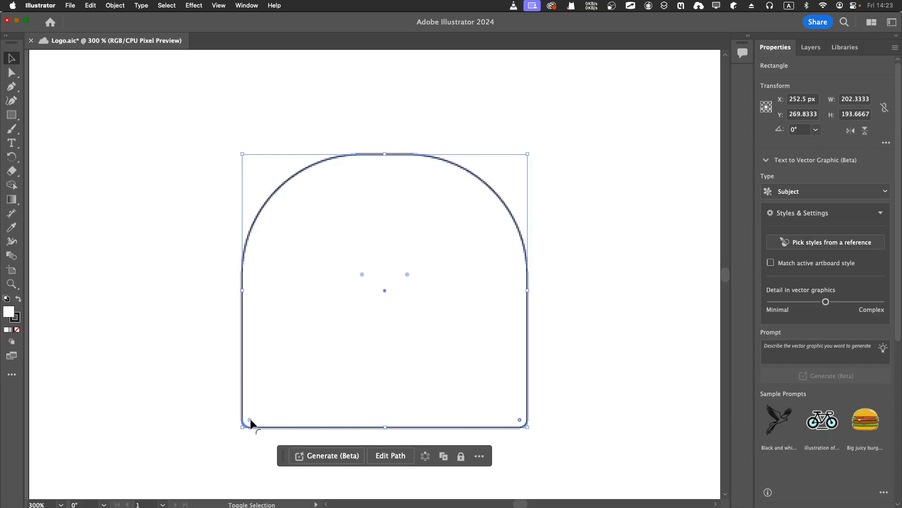
drag(250, 422, 286, 394)
click(177, 377)
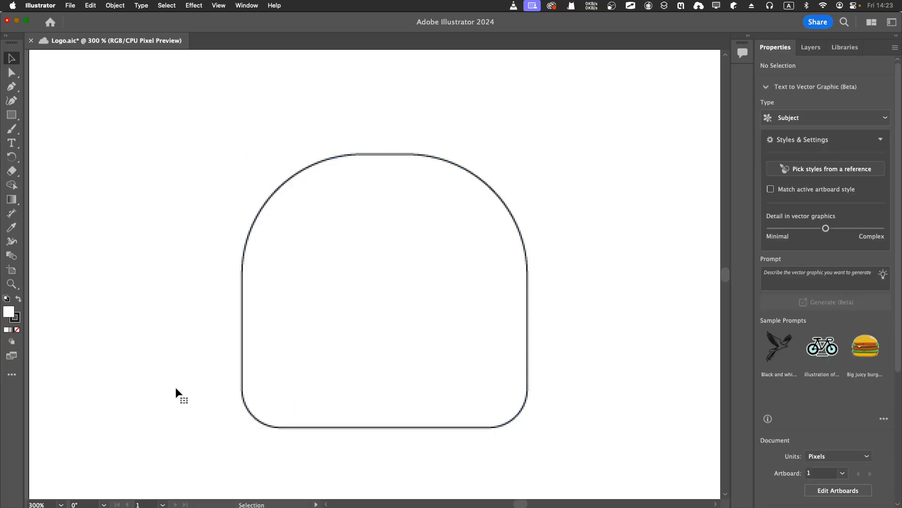
Draw a tilted hexagon about 139 by 142 px beside the rounded shape's upper-left corner, save the document, and delete the hexagon.
click(9, 111)
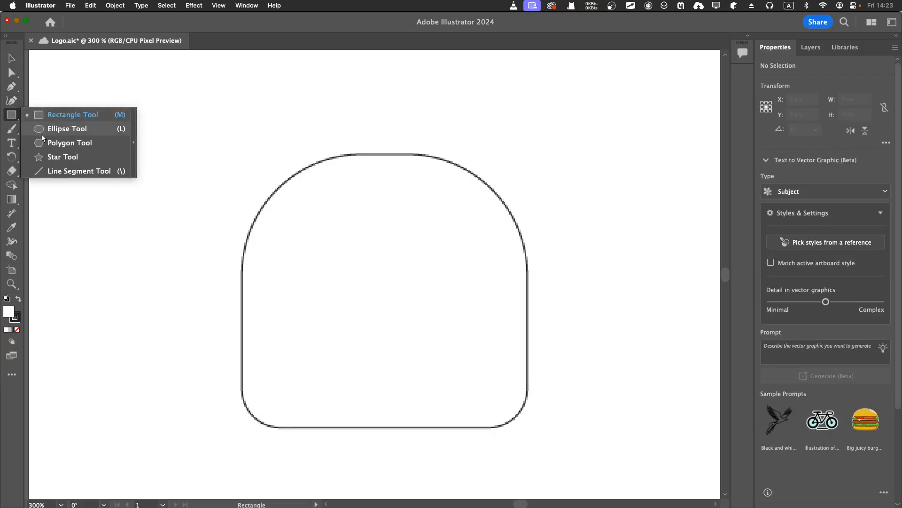
click(59, 143)
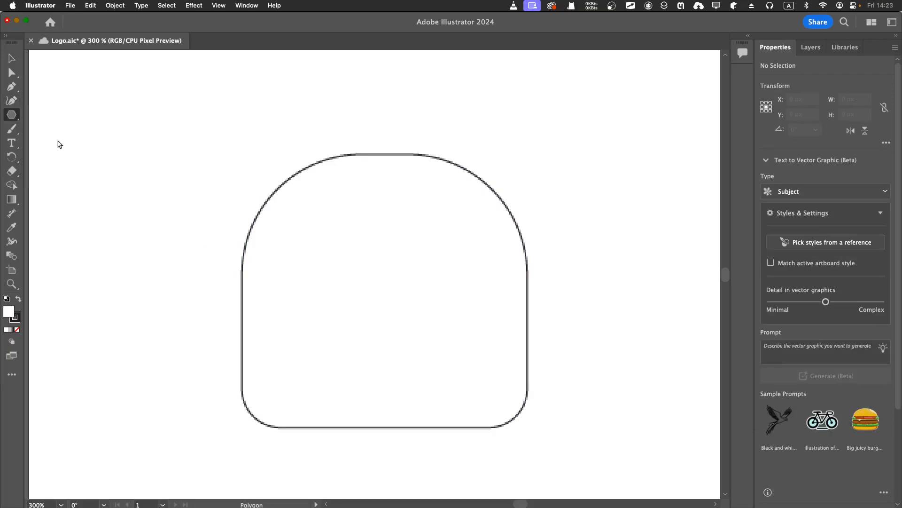
mouse_move(212, 87)
mouse_down()
mouse_move(298, 165)
mouse_move(287, 157)
mouse_up()
scroll(240, 132, up, 2)
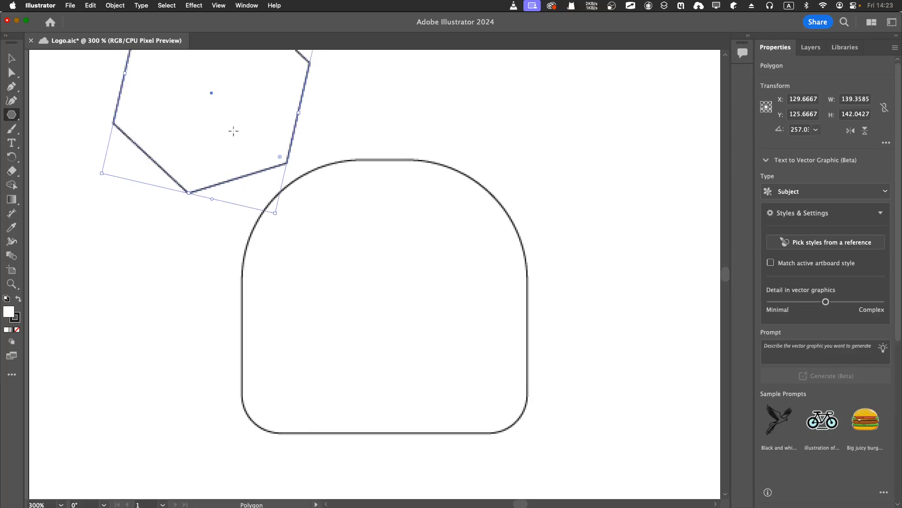
right_click(217, 102)
click(163, 100)
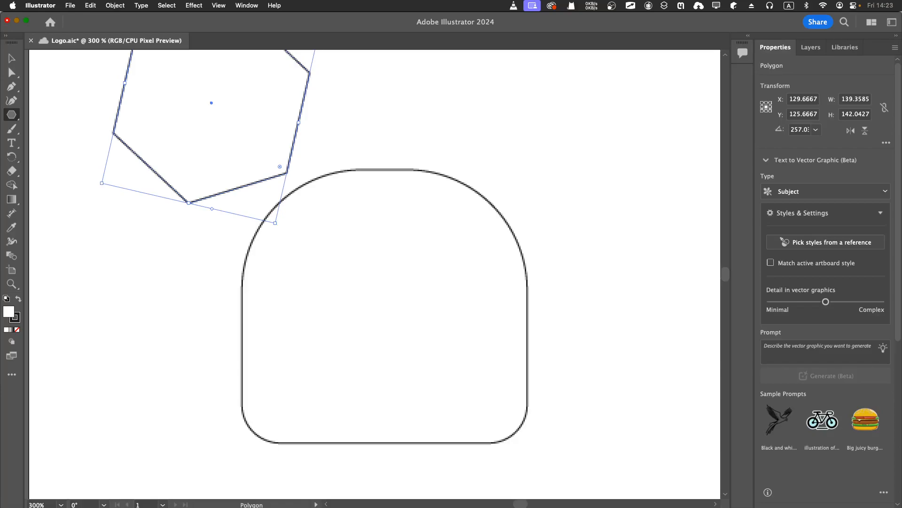
scroll(476, 184, up, 10)
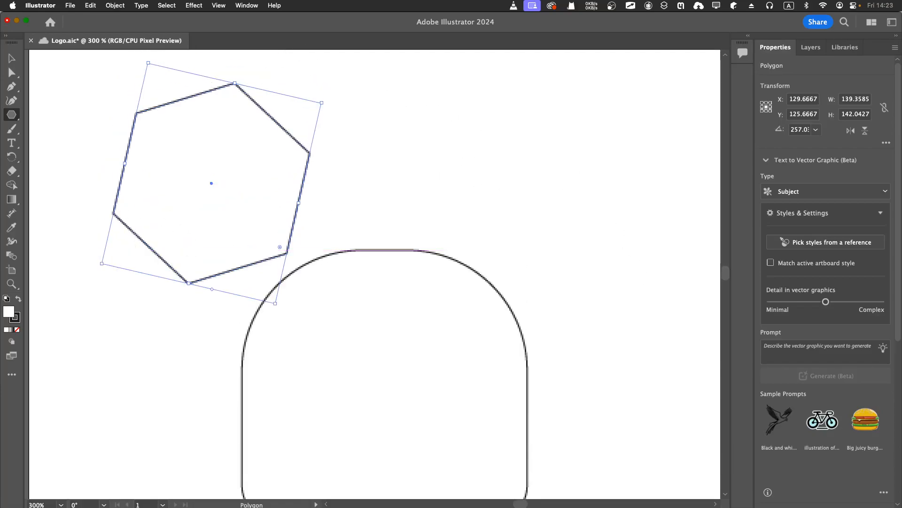
key(super+s)
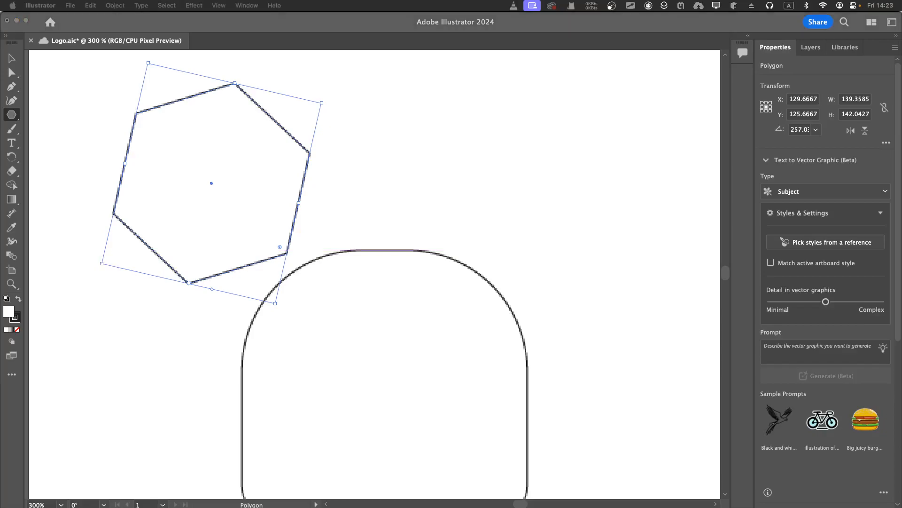
key(Delete)
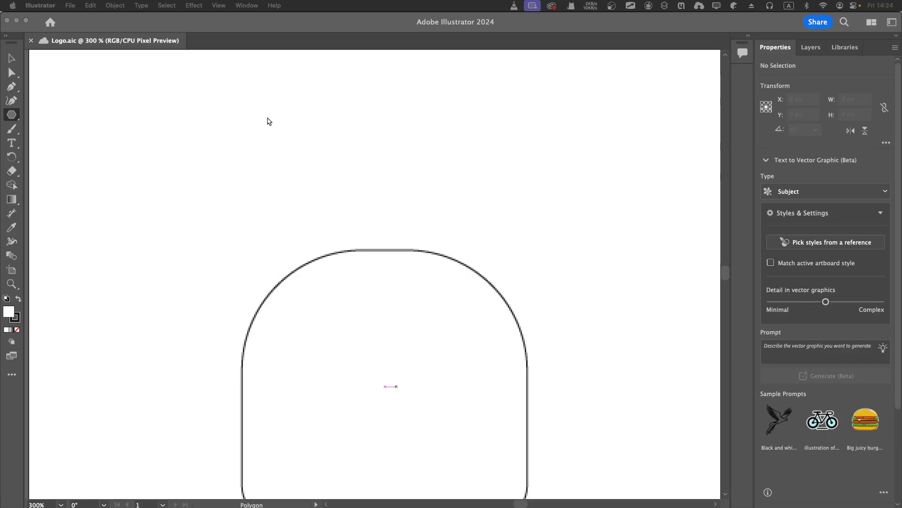
Draw an upright hexagon about 123 by 142 px near the artboard's upper-left corner, and undo it.
click(179, 177)
drag(148, 118, 234, 168)
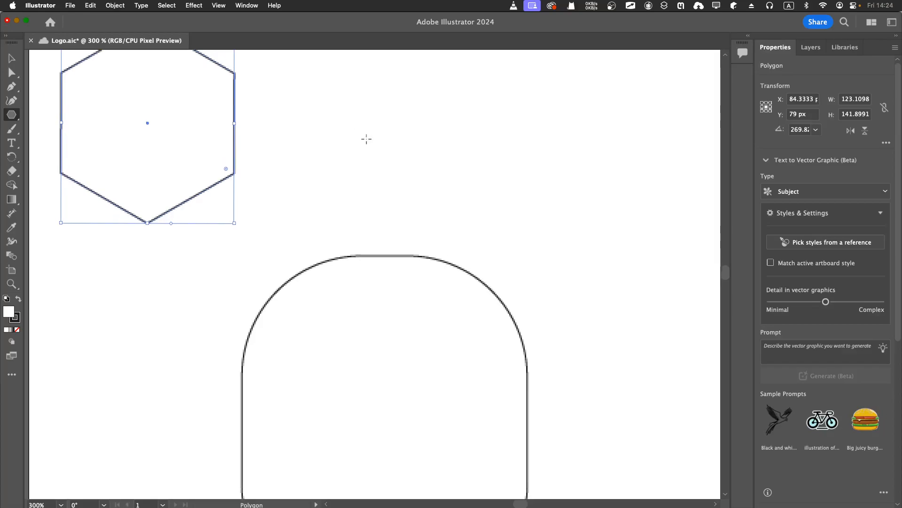
scroll(215, 108, up, 5)
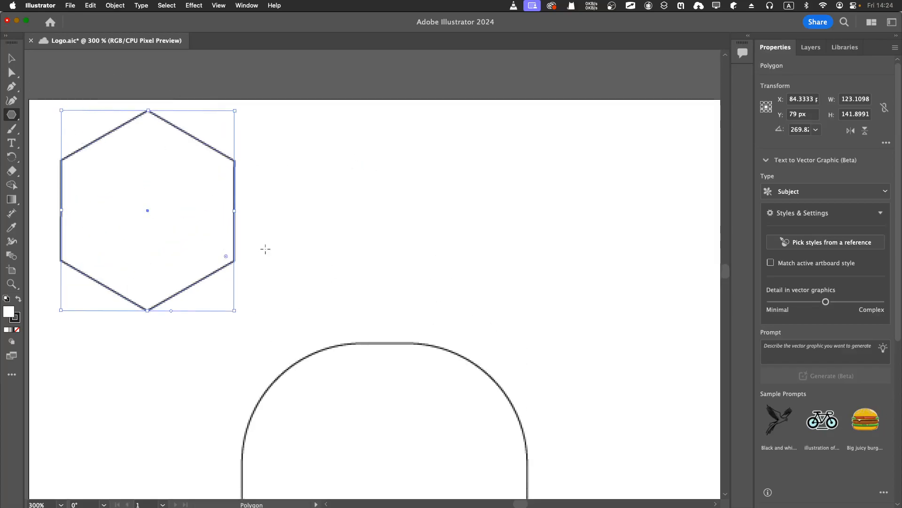
key(super+z)
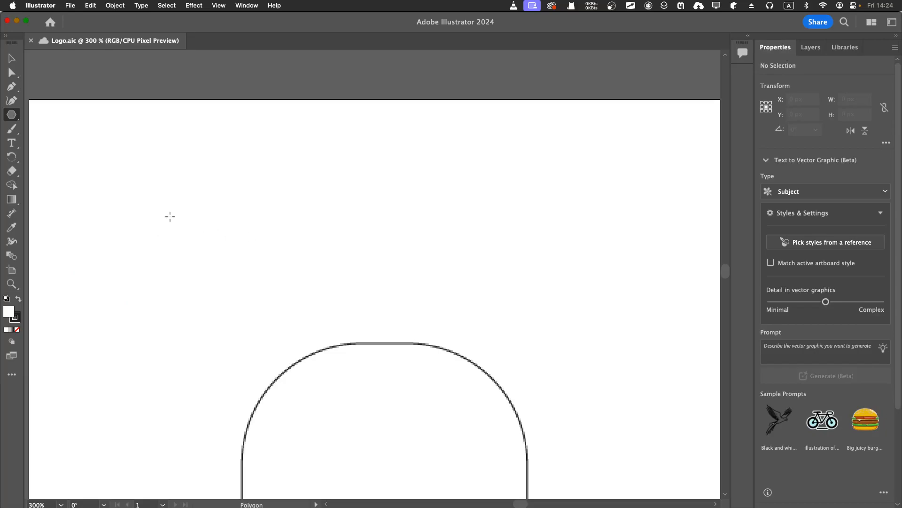
Create a triangle near the artboard's upper-left corner as a three-sided polygon with a radius of 70.9499 px.
click(171, 217)
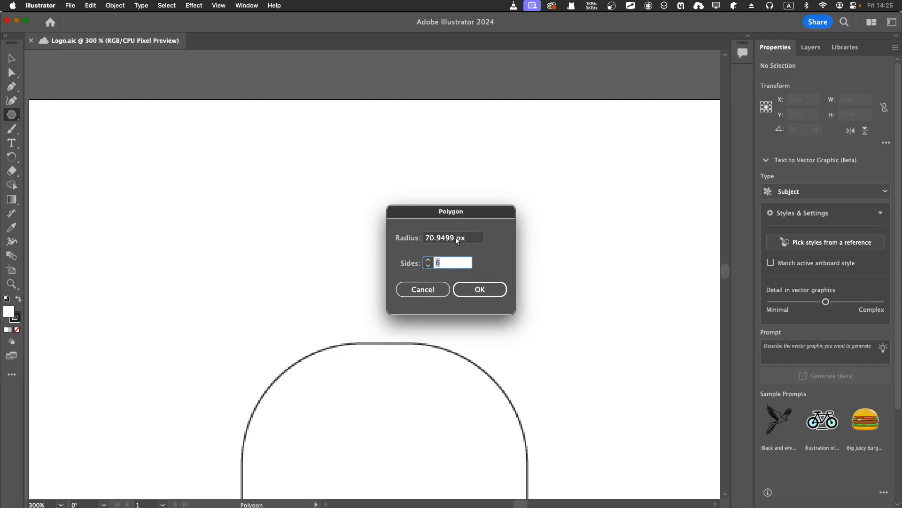
click(472, 287)
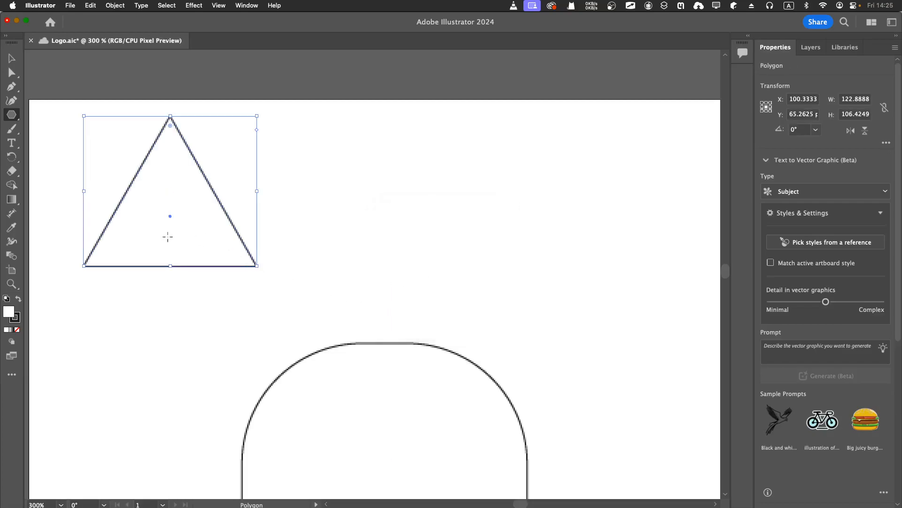
Draw extra tilted triangles inside and beside the large triangle, and undo them.
drag(159, 236, 184, 250)
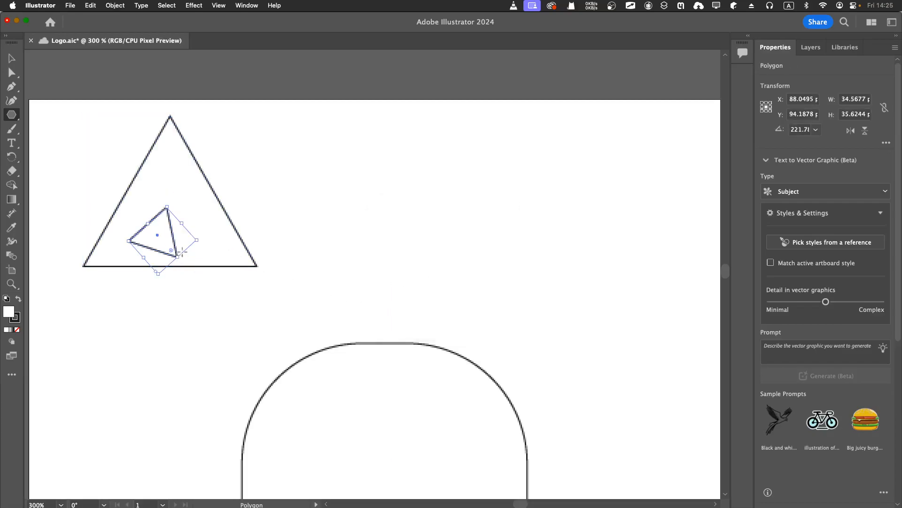
key(super+z)
drag(443, 208, 394, 263)
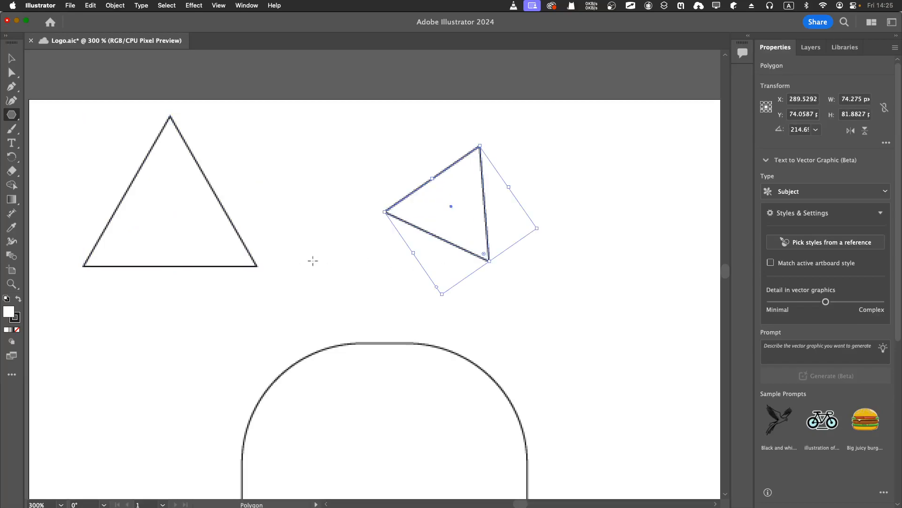
drag(313, 260, 337, 286)
key(super+z)
key(super+z)
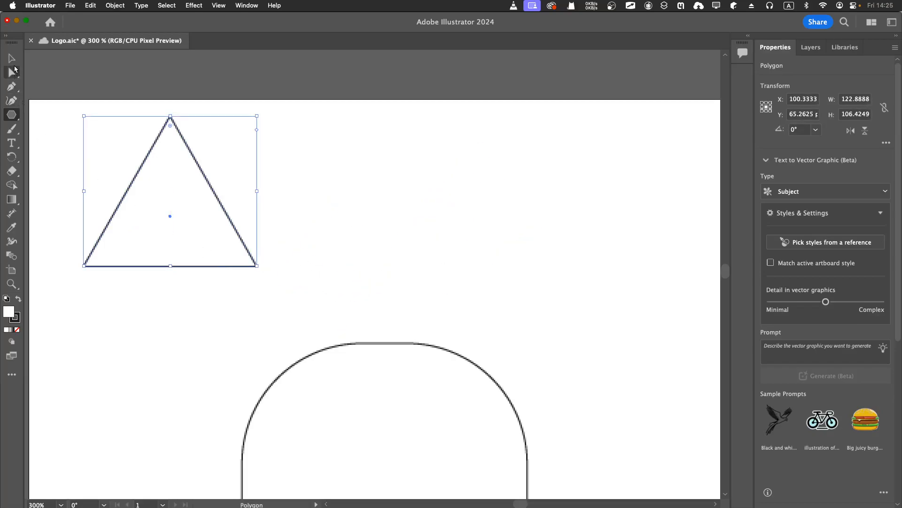
Move the large triangle down onto the rounded shape's upper-left edge and save the document.
click(14, 64)
drag(150, 202, 251, 270)
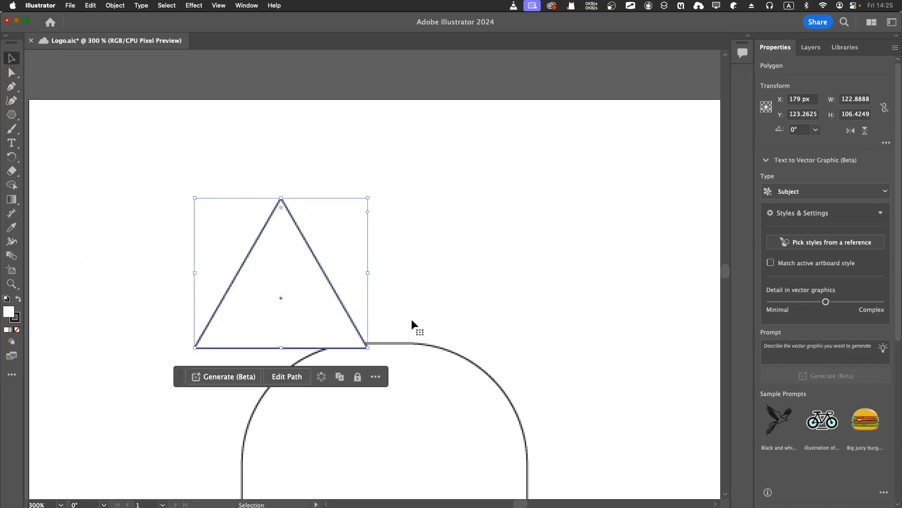
key(super+minus)
key(space)
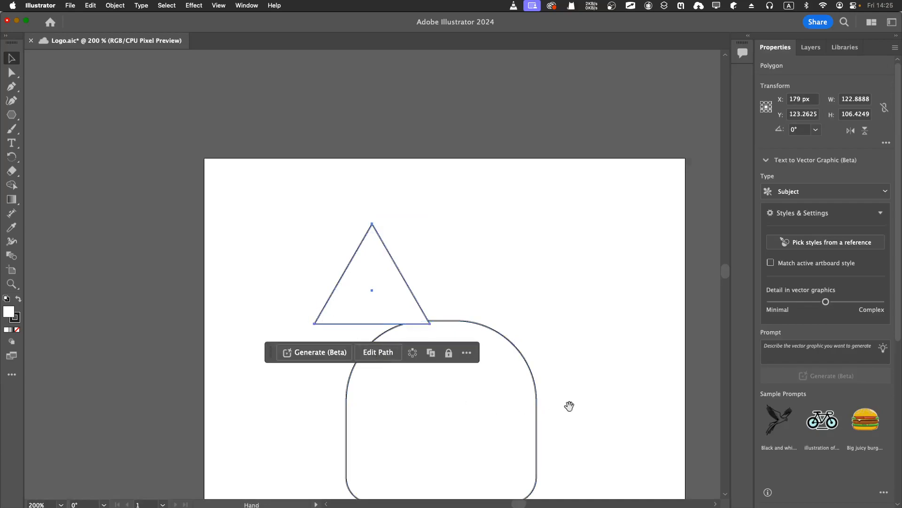
drag(554, 443, 467, 338)
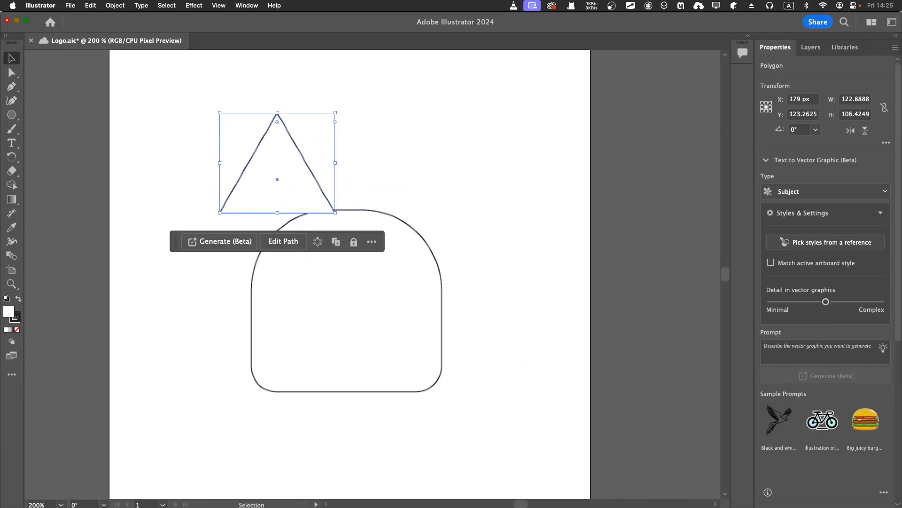
key(super+s)
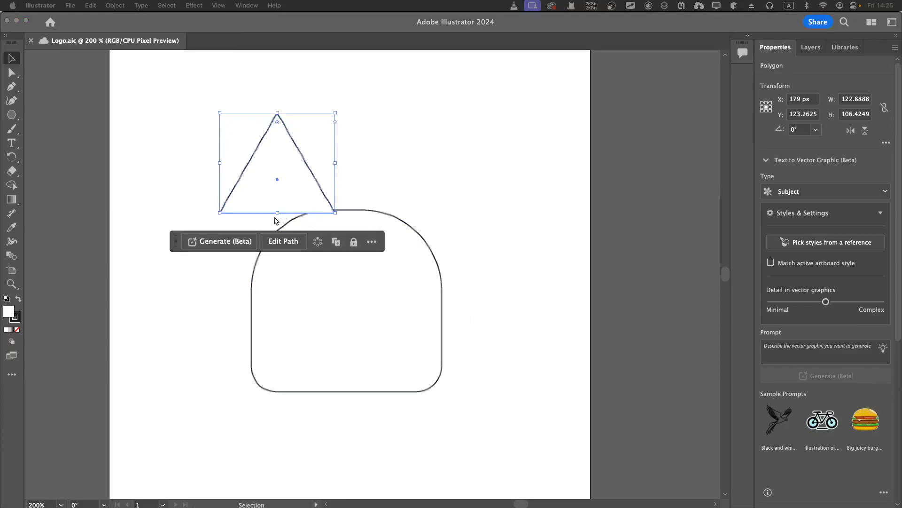
Rotate the triangle to about 20.6° and rest its base against the rounded shape's upper-left curve.
click(207, 131)
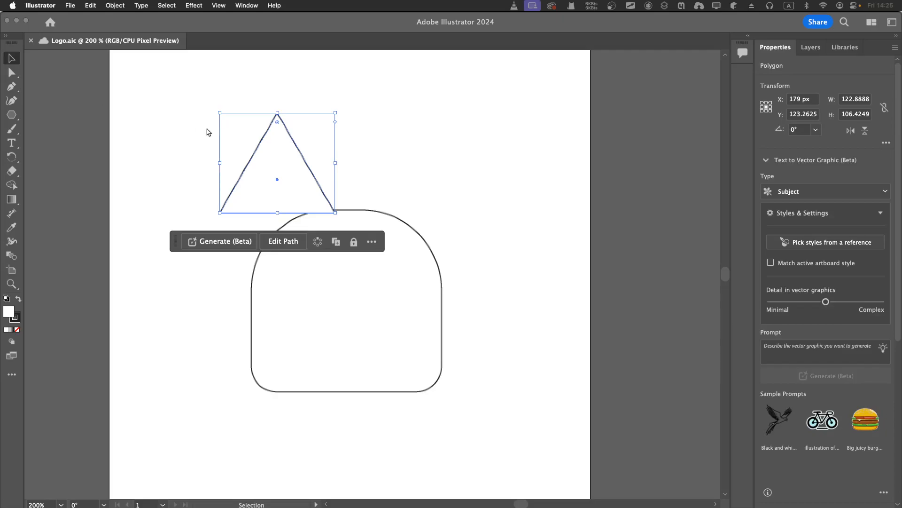
drag(276, 216, 301, 230)
mouse_move(279, 199)
mouse_down()
mouse_move(294, 188)
mouse_move(287, 193)
mouse_up()
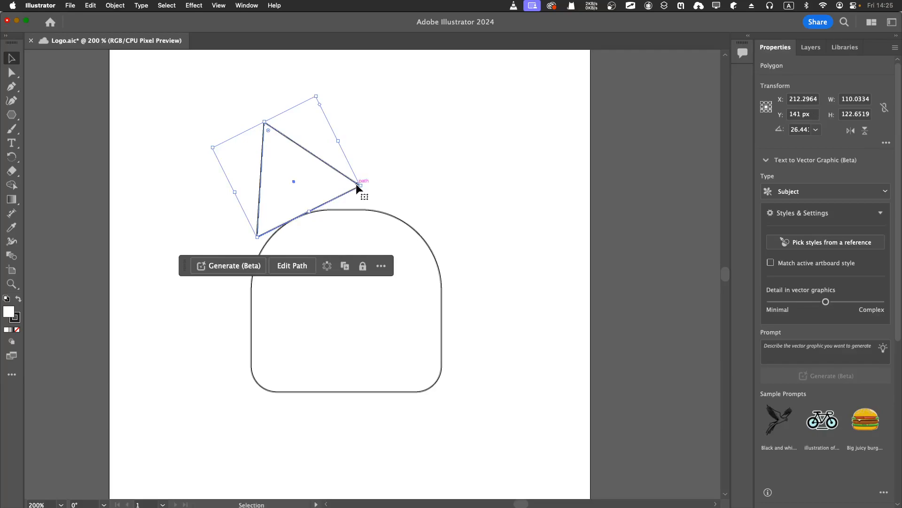
drag(365, 187, 361, 195)
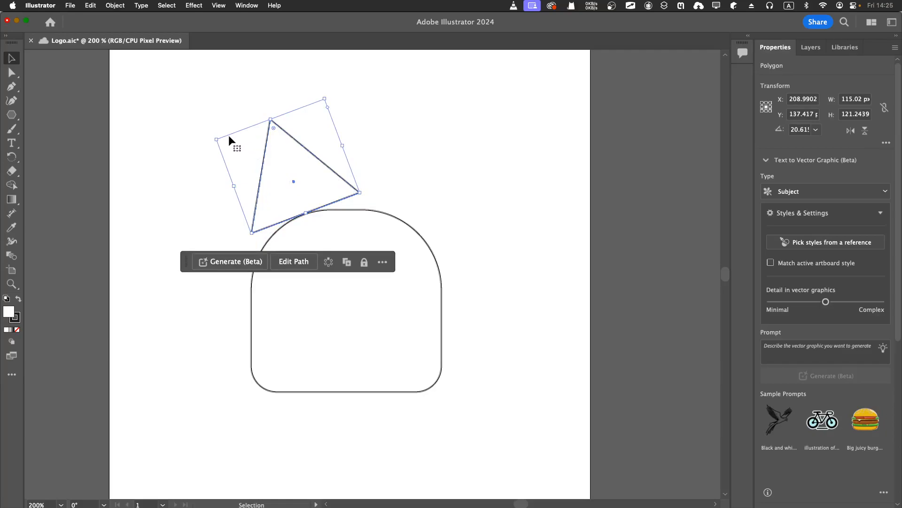
Round all three corners of the tilted triangle by a moderate radius, keeping its position.
click(13, 76)
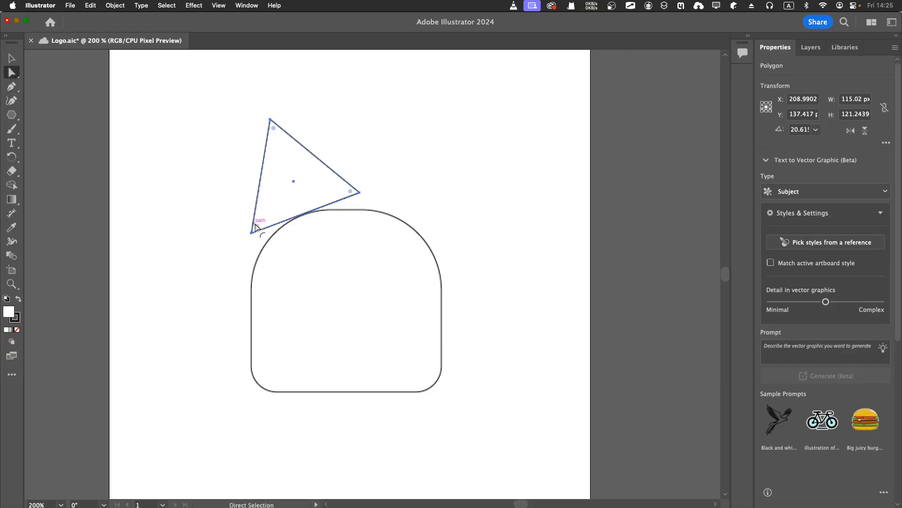
drag(258, 226, 272, 220)
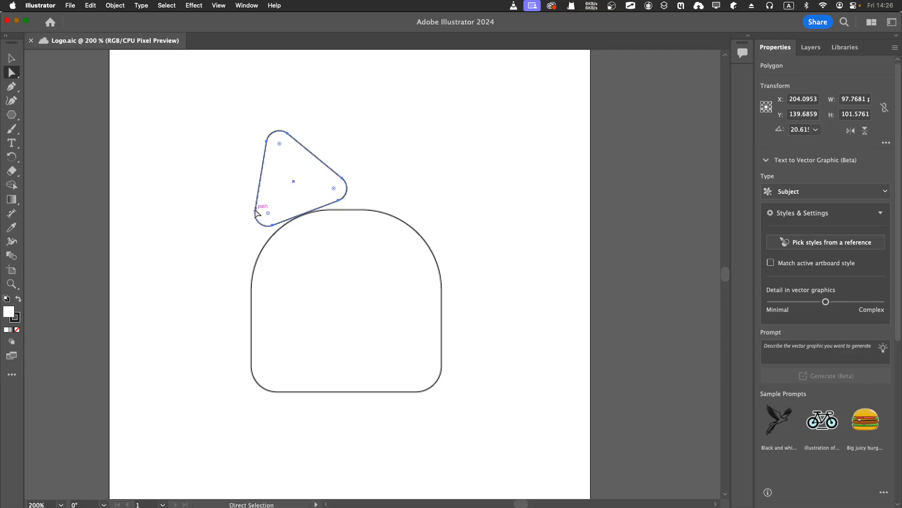
mouse_move(255, 214)
mouse_down()
mouse_move(237, 202)
mouse_move(256, 210)
mouse_up()
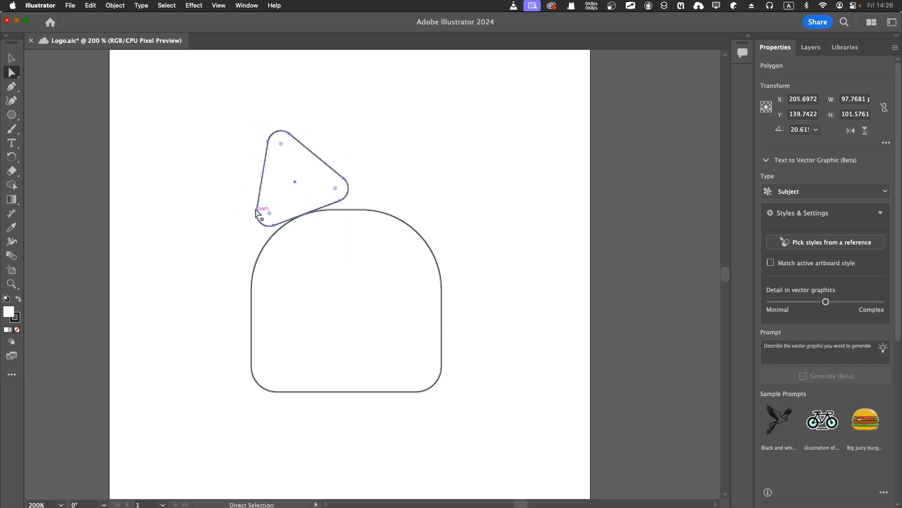
key(super+z)
key(super+equal)
key(super+equal)
key(super+equal)
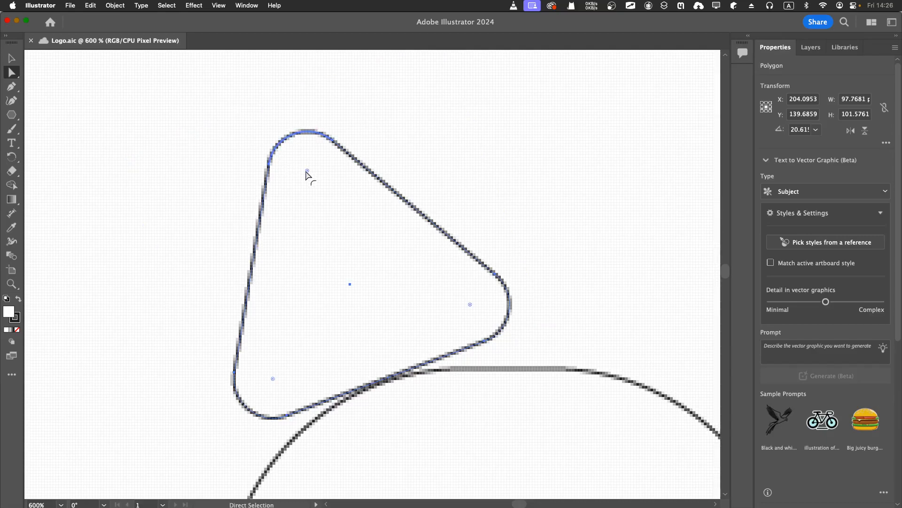
Draw a small tilted triangle about 46 by 51 px in the empty area left of the rounded triangle.
click(11, 73)
click(13, 116)
click(16, 120)
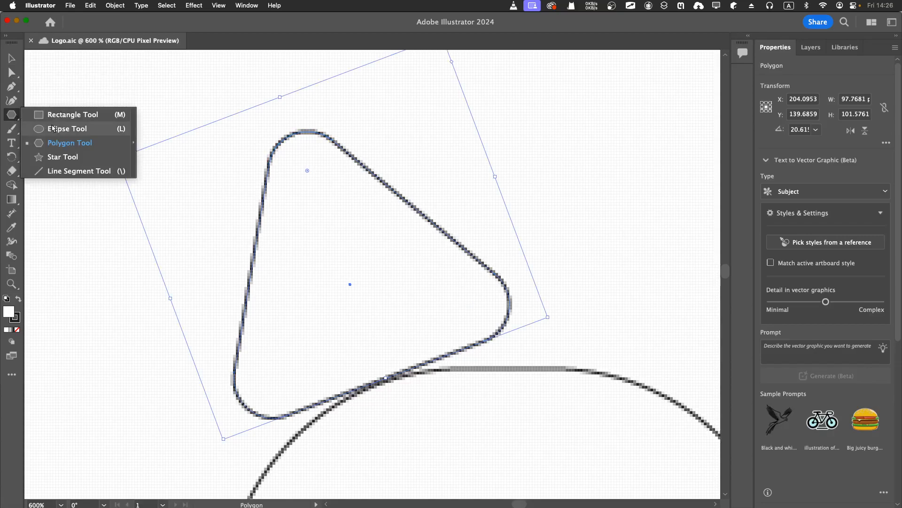
click(52, 143)
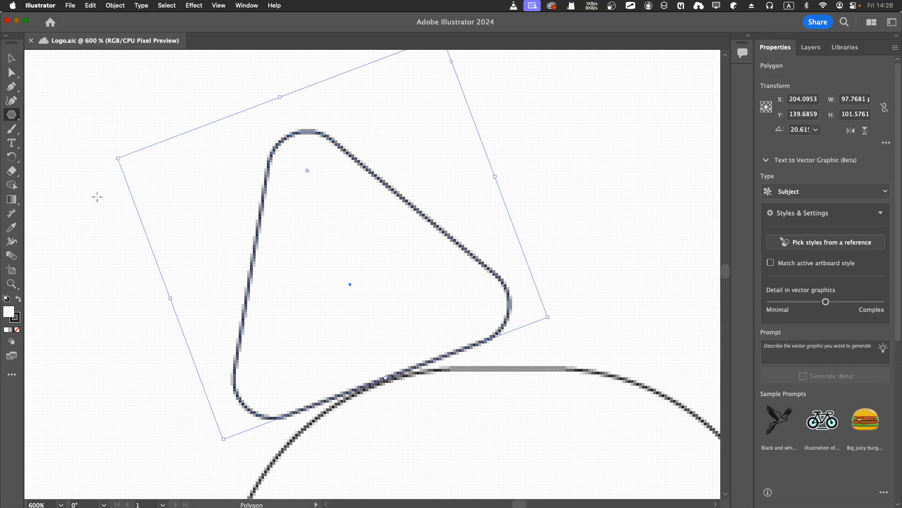
key(super+minus)
key(super+minus)
key(super+minus)
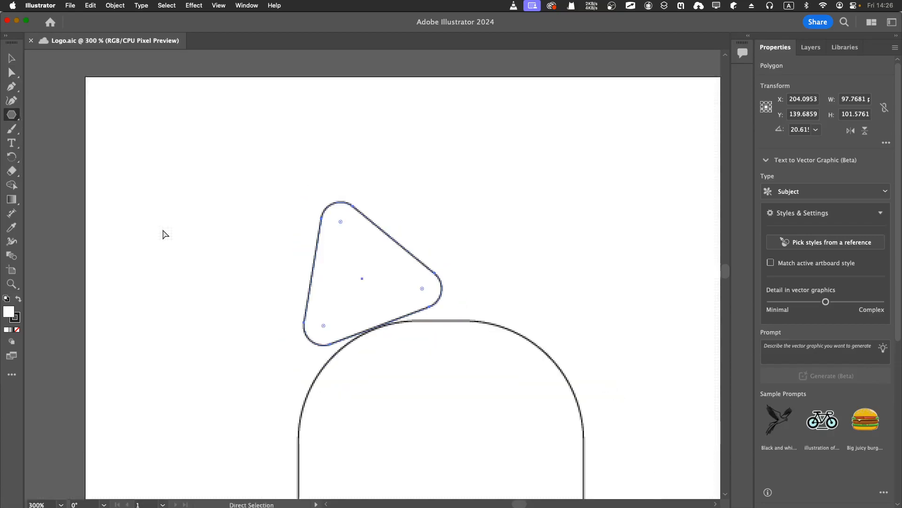
mouse_move(247, 269)
mouse_down()
mouse_move(297, 285)
mouse_move(285, 263)
mouse_move(284, 297)
mouse_move(266, 296)
mouse_move(317, 288)
mouse_move(308, 247)
mouse_move(285, 241)
mouse_move(298, 234)
mouse_move(265, 234)
mouse_move(262, 252)
mouse_up()
key(super+z)
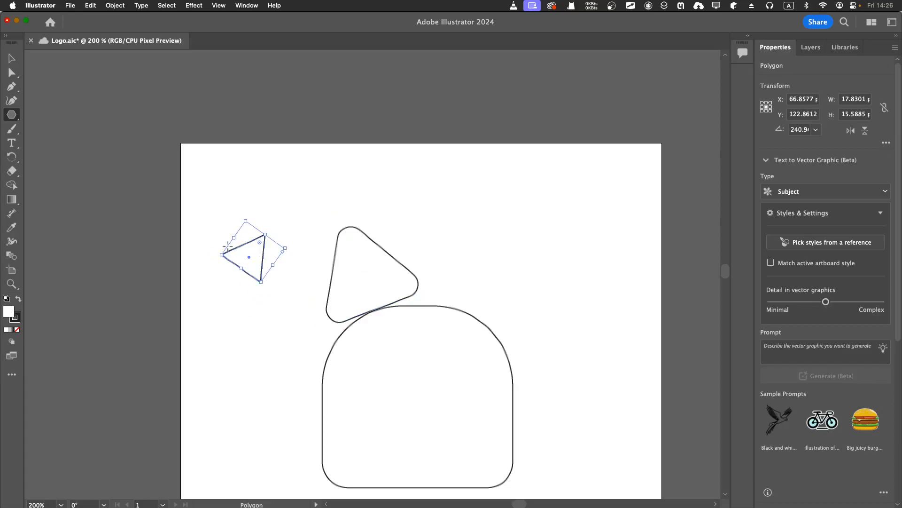
Enlarge the small triangle and rotate it to about 272° so it overlaps the left side of the rounded triangle.
click(16, 66)
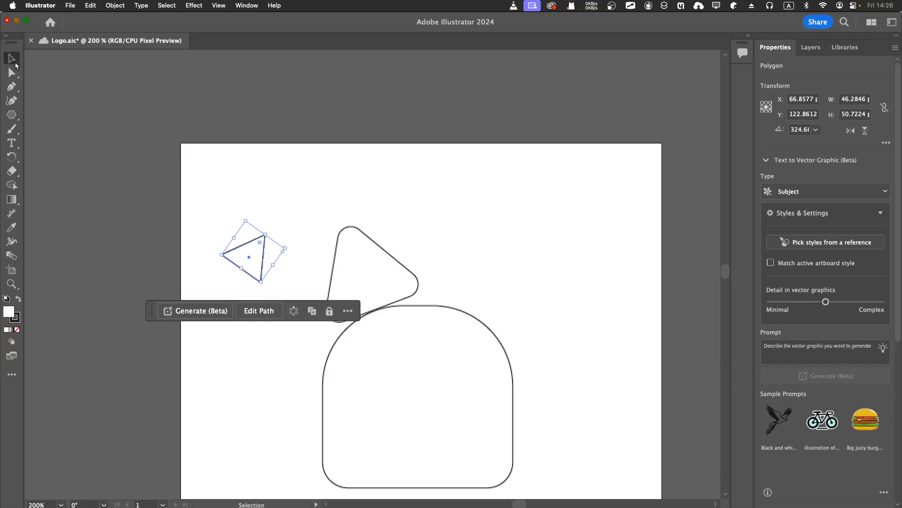
drag(231, 253, 302, 250)
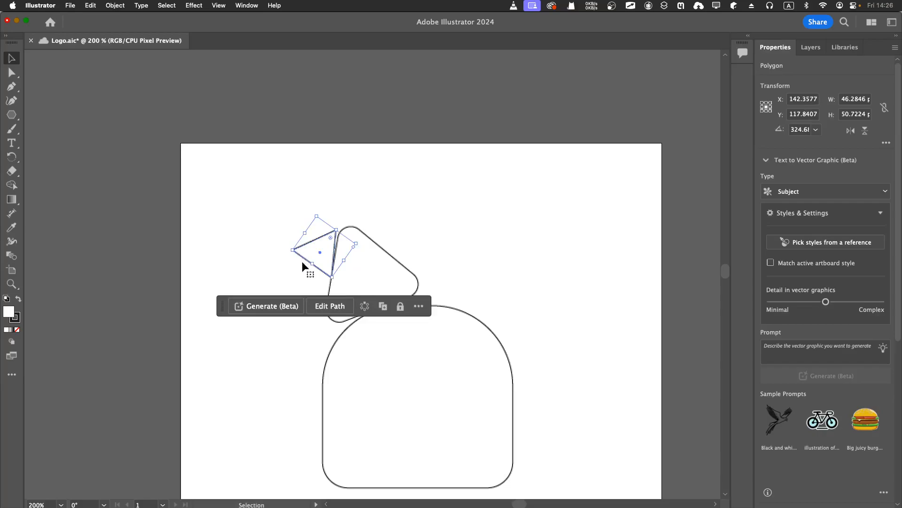
drag(304, 267, 283, 325)
drag(291, 292, 324, 288)
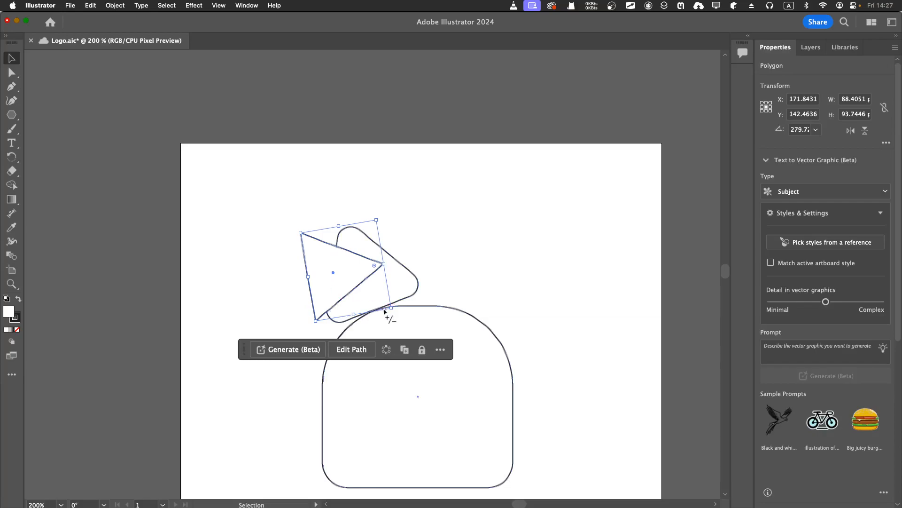
drag(385, 310, 380, 282)
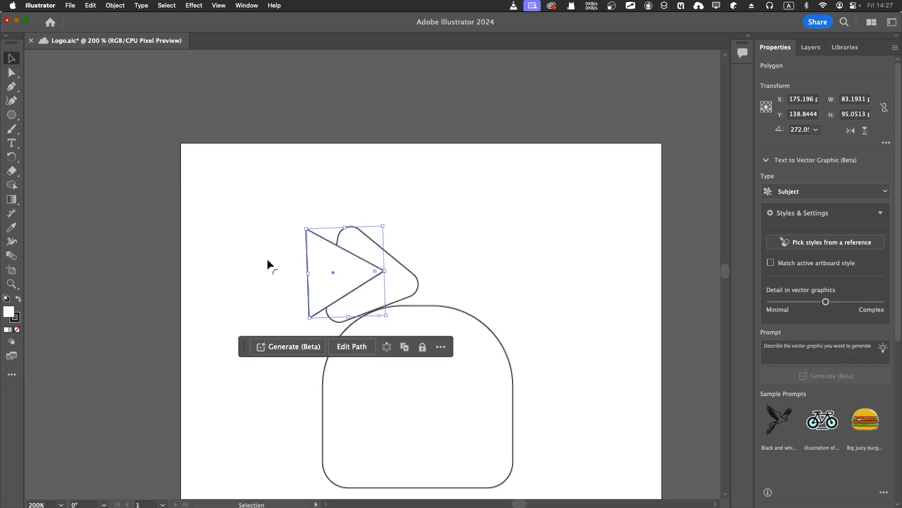
drag(333, 272, 328, 277)
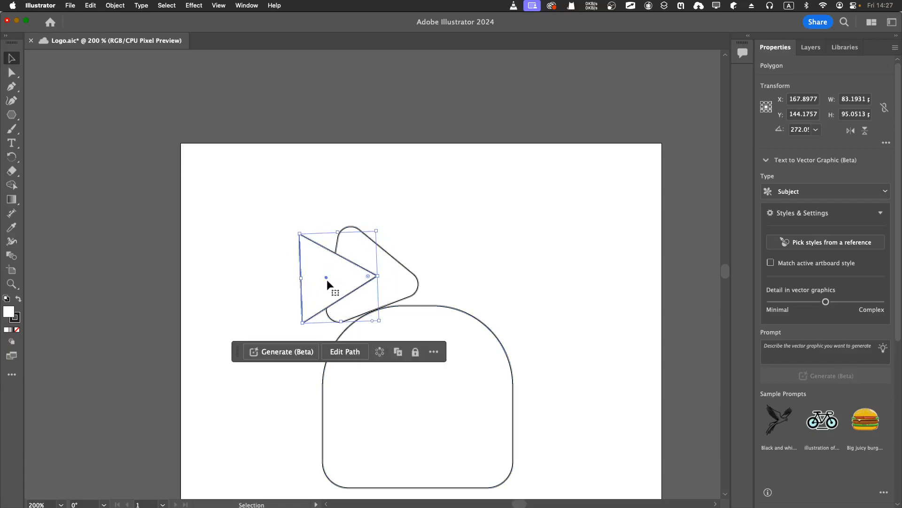
scroll(328, 278, up, 1)
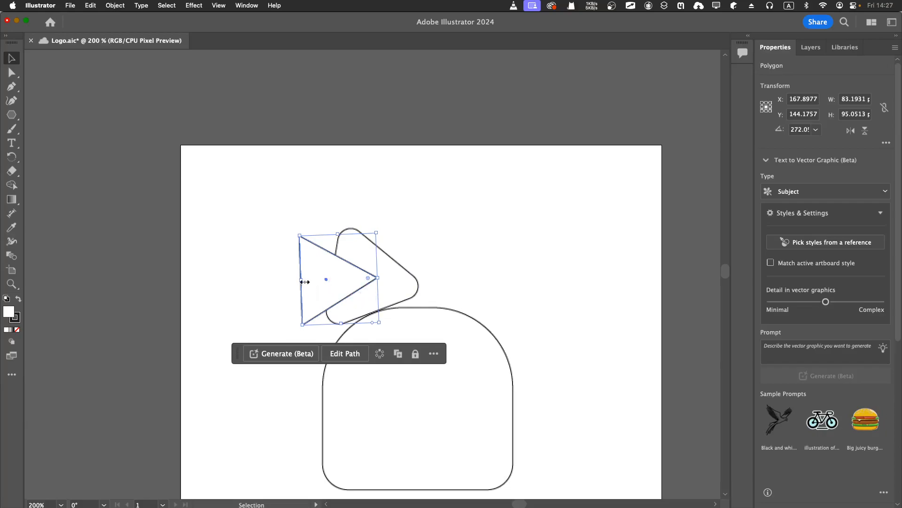
Flatten the front triangle and rotate it to 240°, with its upper tip at the rounded triangle's peak.
drag(301, 282, 353, 279)
drag(344, 319, 336, 351)
drag(345, 314, 264, 264)
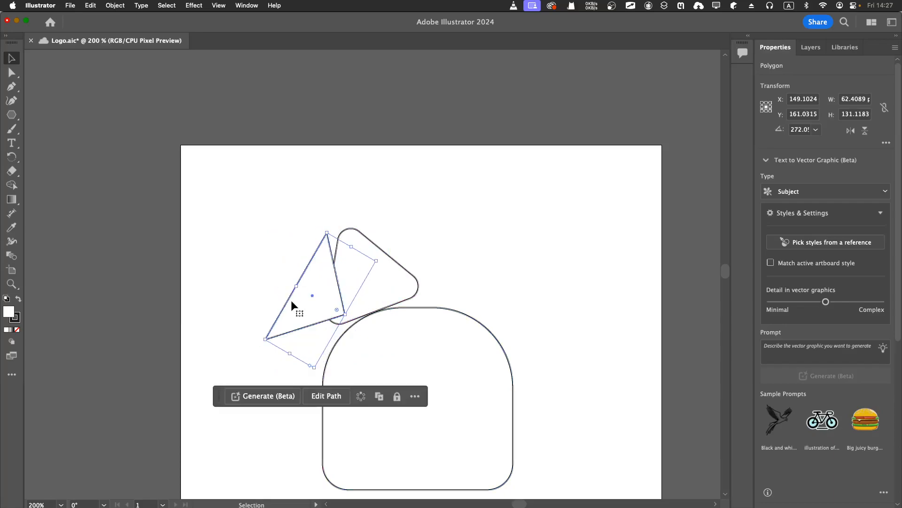
drag(295, 309, 317, 296)
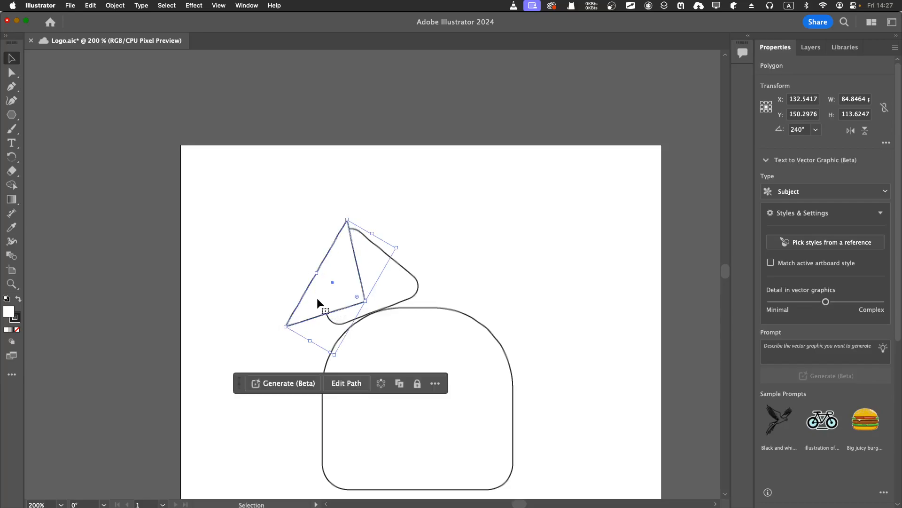
Adjust the front triangle's proportions and rotate it to about 230.5°, keeping it over the rounded triangle's left side.
click(235, 302)
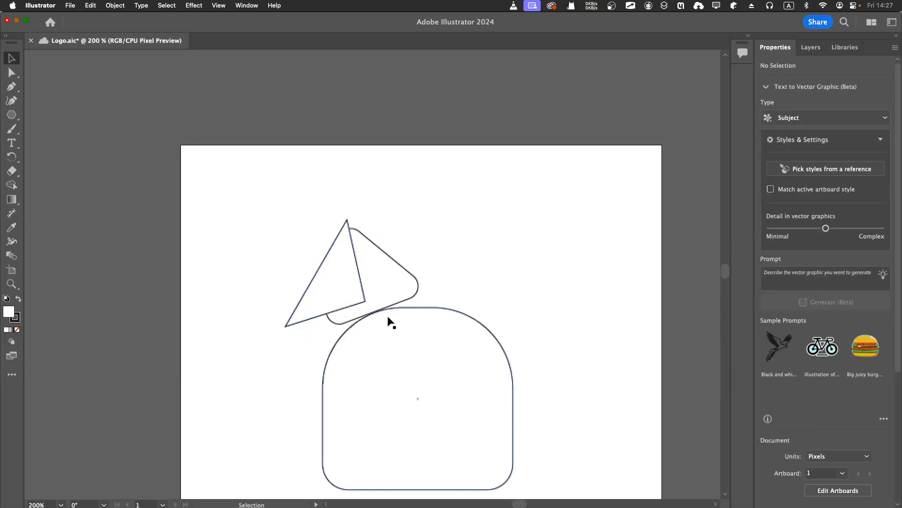
click(317, 282)
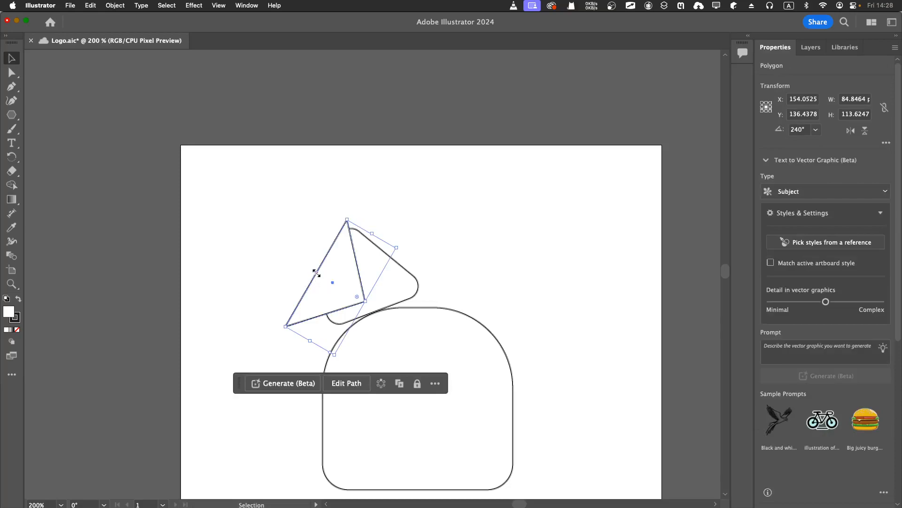
mouse_move(312, 271)
mouse_down()
mouse_move(316, 257)
mouse_move(303, 257)
mouse_up()
mouse_move(320, 292)
mouse_down()
mouse_move(312, 297)
mouse_move(321, 289)
mouse_up()
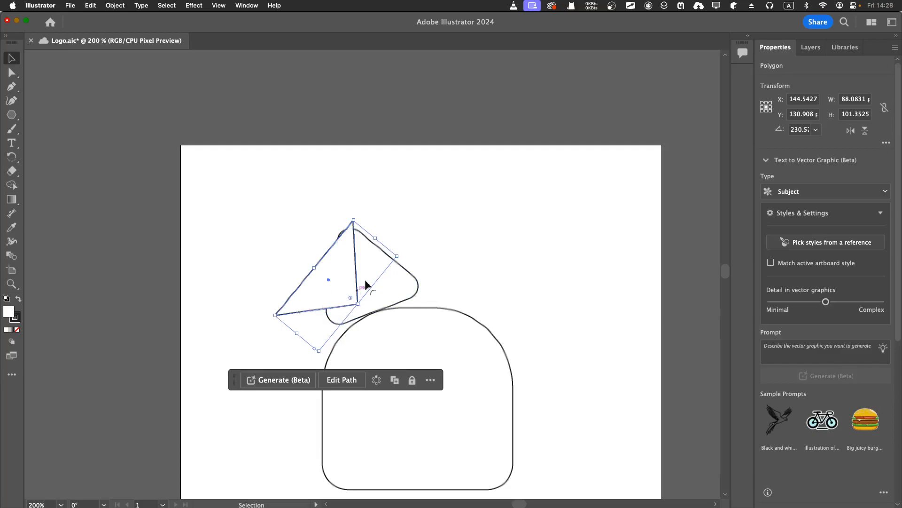
Round the front triangle's three corners and align its peak with the rear triangle's rounded peak.
click(12, 72)
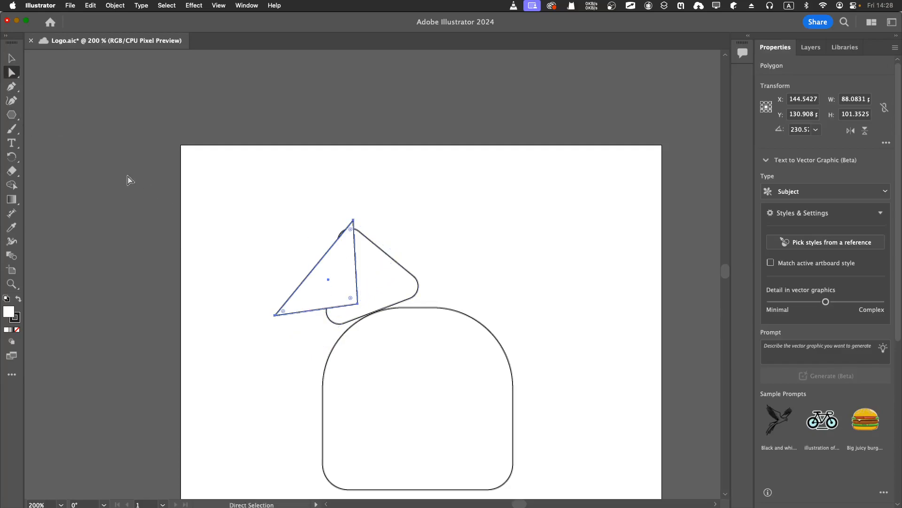
drag(351, 232, 344, 247)
click(249, 264)
click(323, 289)
drag(323, 289, 329, 280)
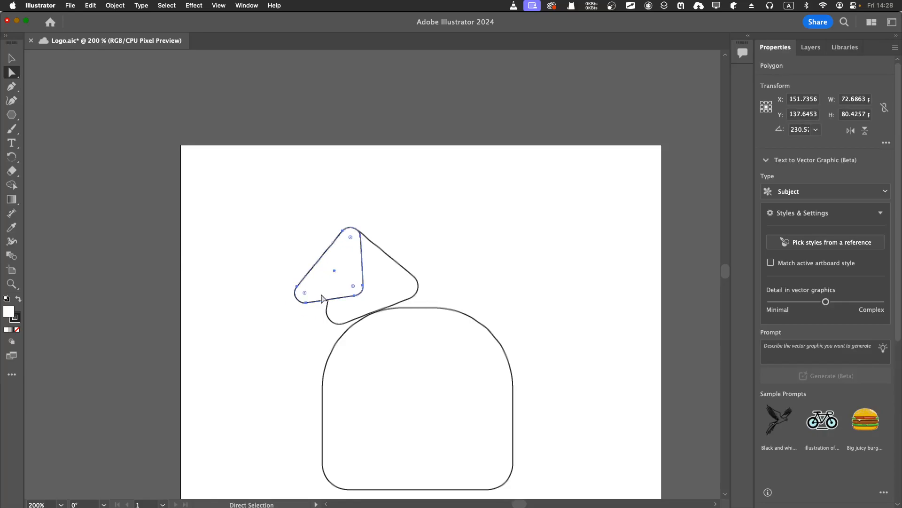
click(274, 320)
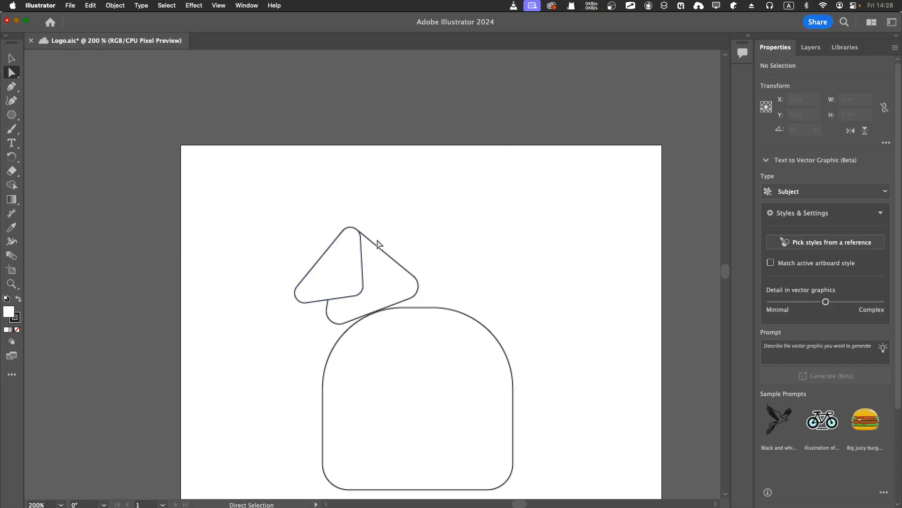
Duplicate the rear rounded triangle and place the copy on the rounded shape's upper-right curve, rotated to about 340.3°.
click(395, 286)
key(v)
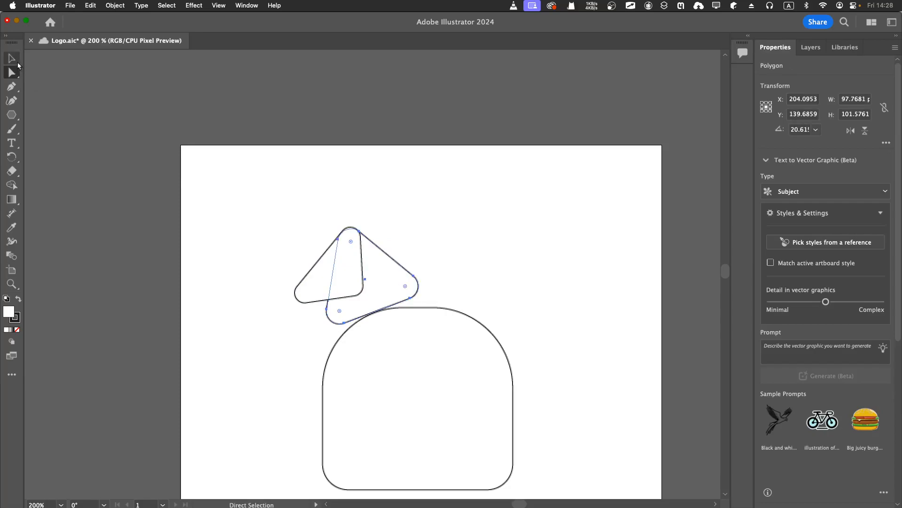
drag(401, 277, 507, 267)
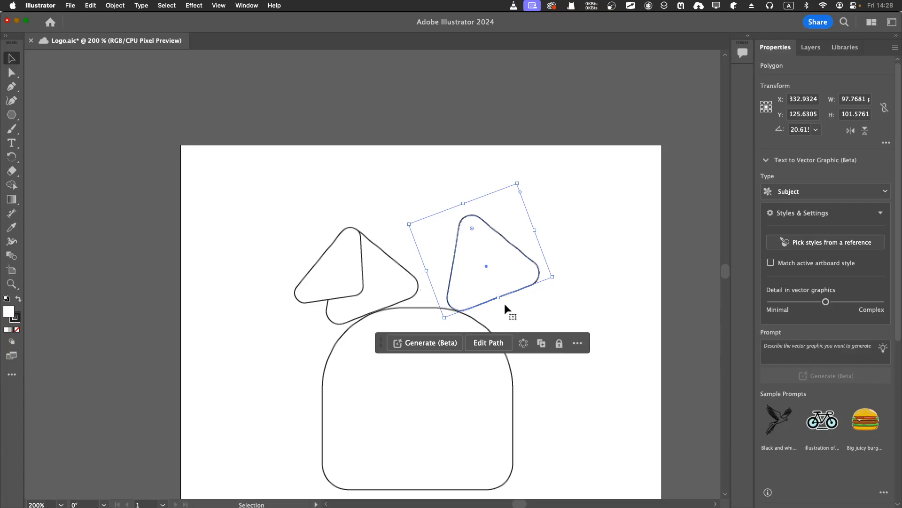
drag(500, 302, 468, 308)
drag(490, 277, 482, 294)
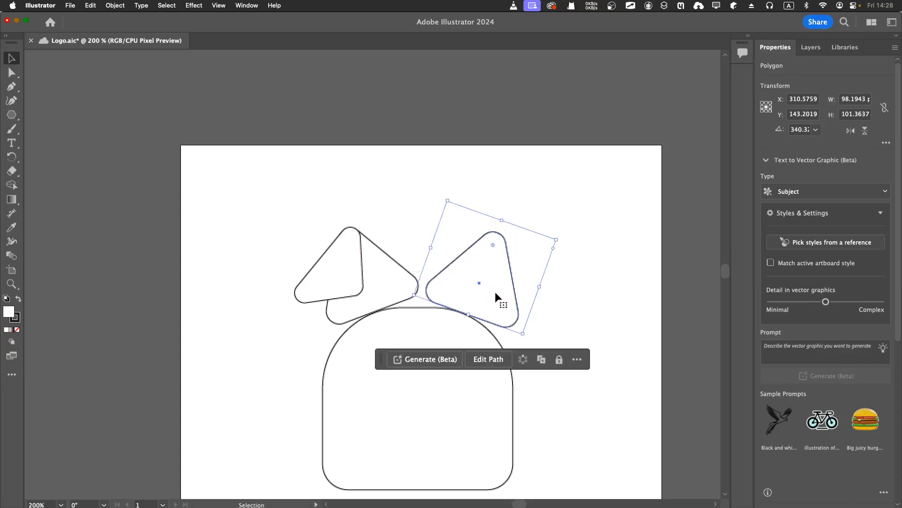
click(447, 301)
click(254, 330)
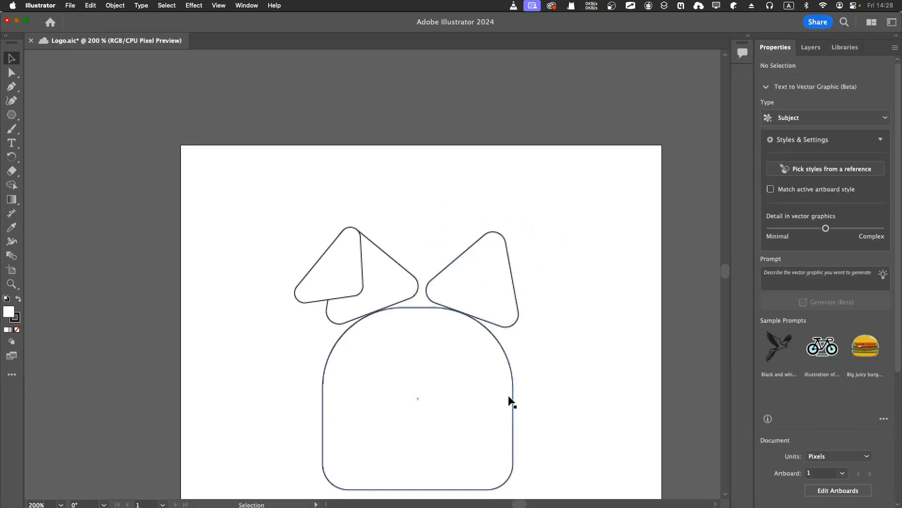
drag(559, 395, 534, 310)
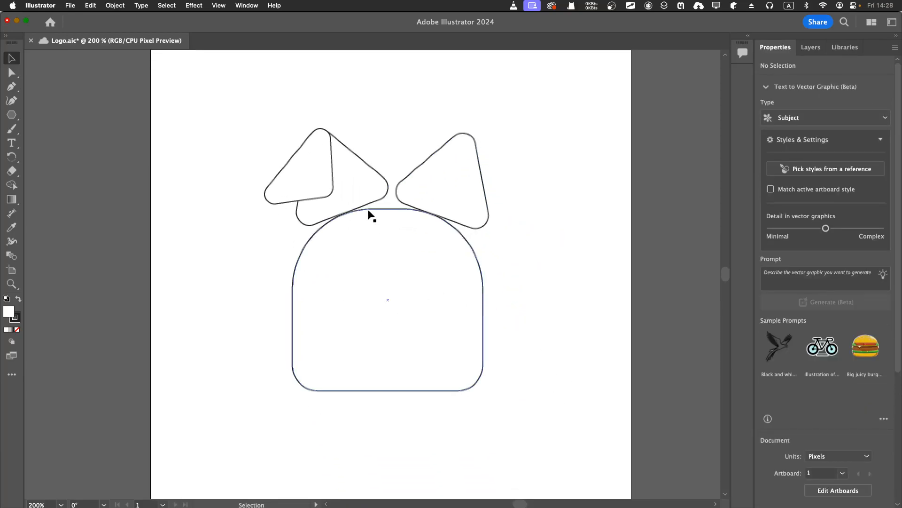
click(365, 195)
click(573, 286)
Draw a circle about 33 px in diameter in the upper left part of the rounded face shape as an eye.
click(11, 115)
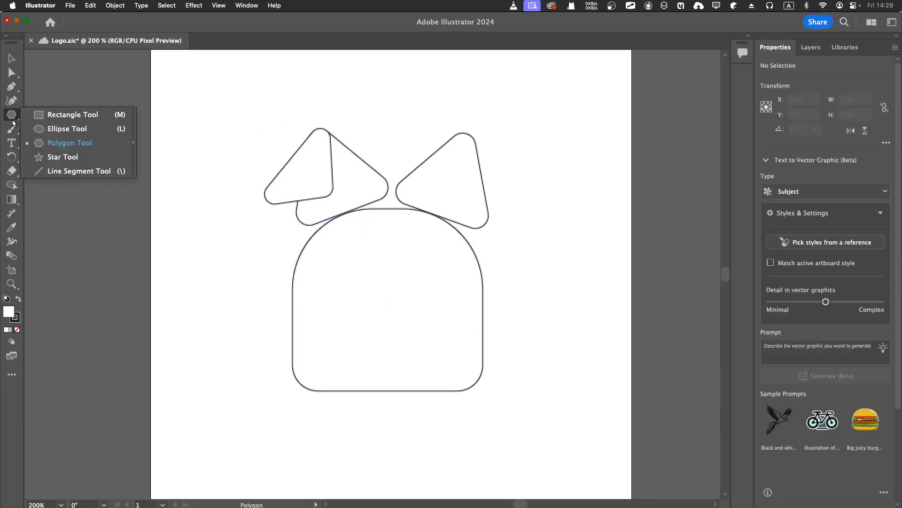
click(45, 129)
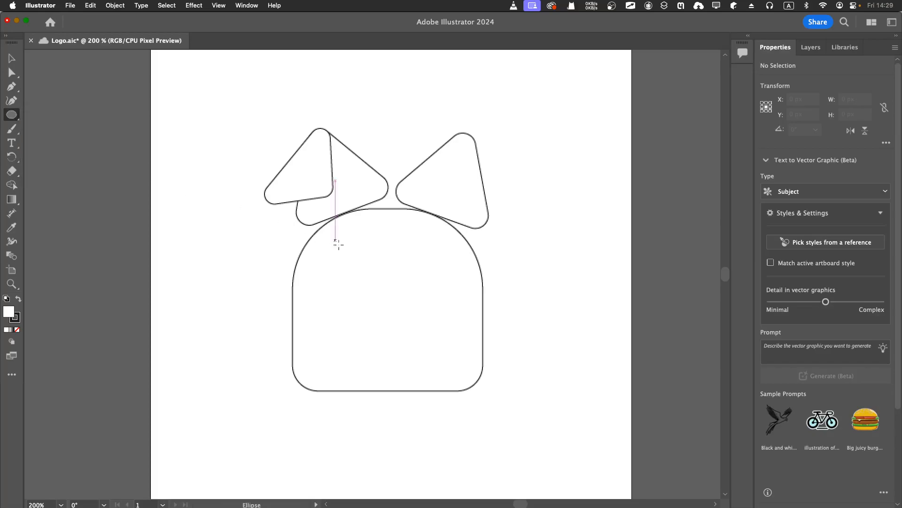
drag(340, 264, 387, 281)
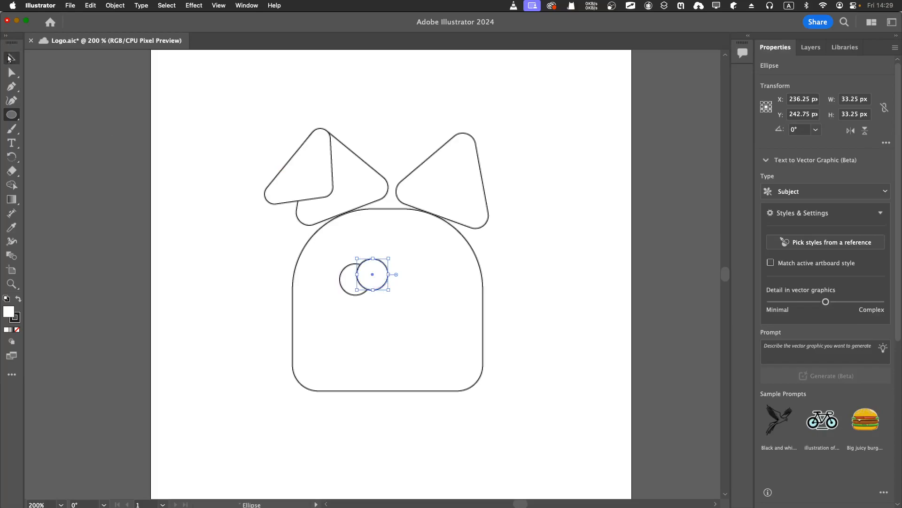
Duplicate the eye circle and place the two circles on opposite sides of the face, level with each other.
key(v)
drag(383, 283, 444, 283)
drag(367, 286, 345, 282)
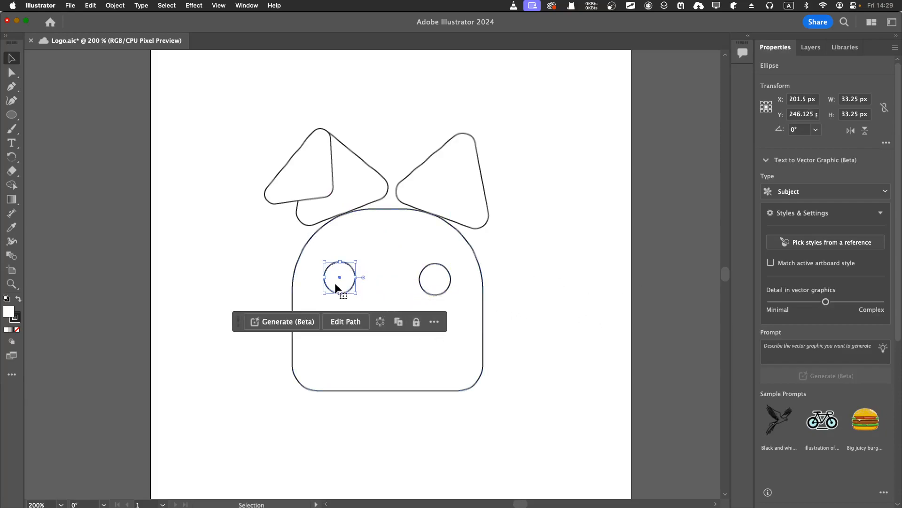
drag(336, 285, 336, 286)
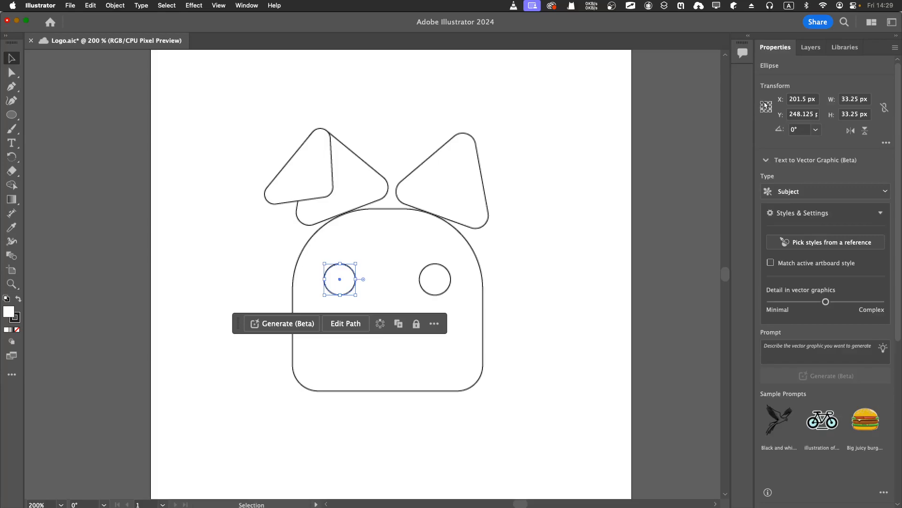
Fill both eye circles with black.
click(811, 47)
click(855, 48)
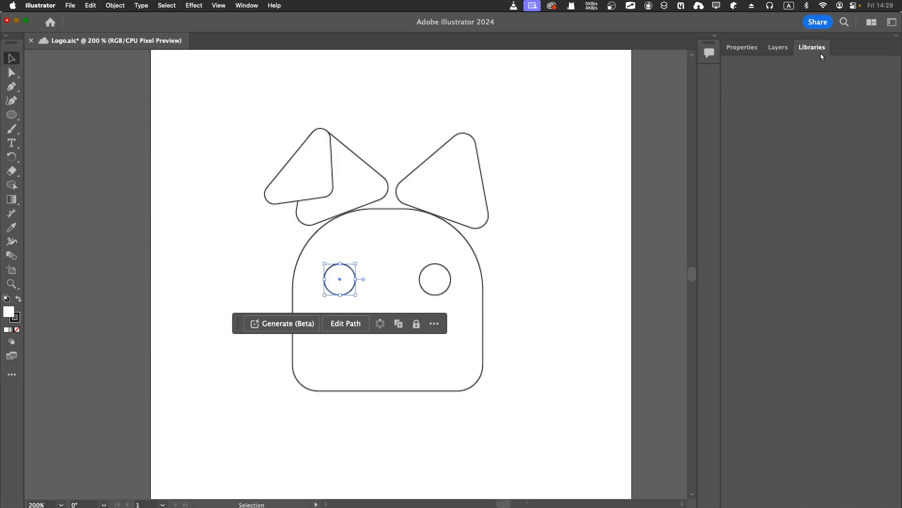
click(743, 48)
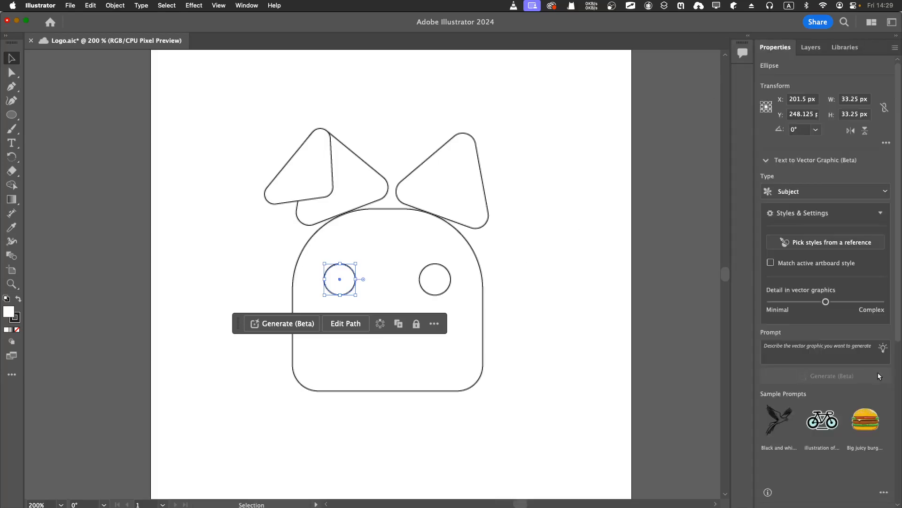
scroll(859, 376, down, 5)
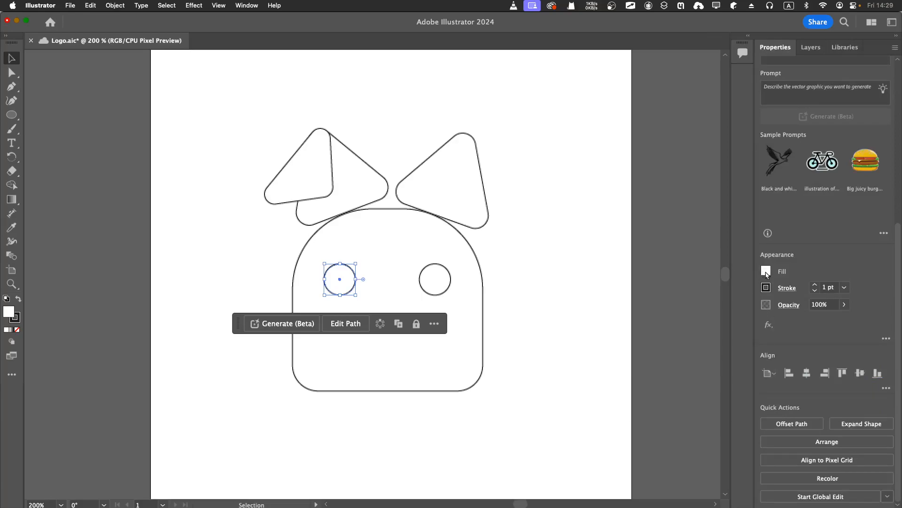
click(766, 273)
click(660, 312)
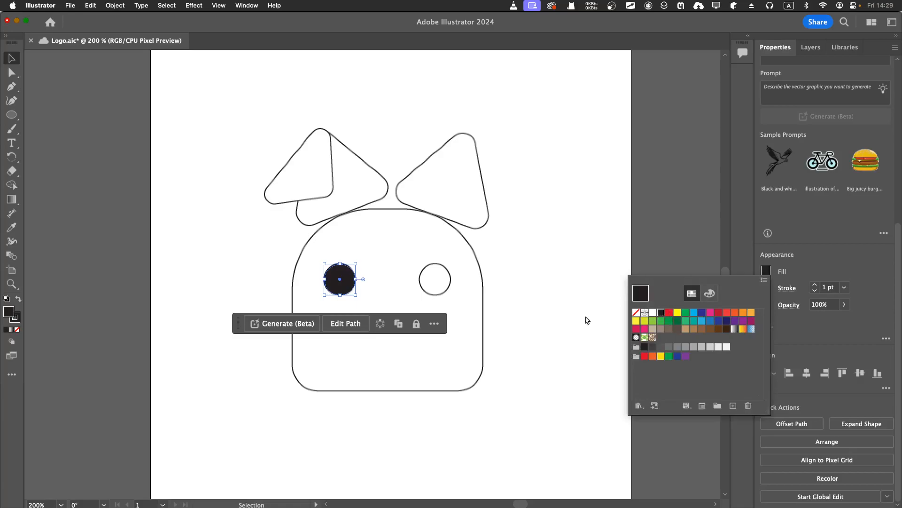
click(430, 285)
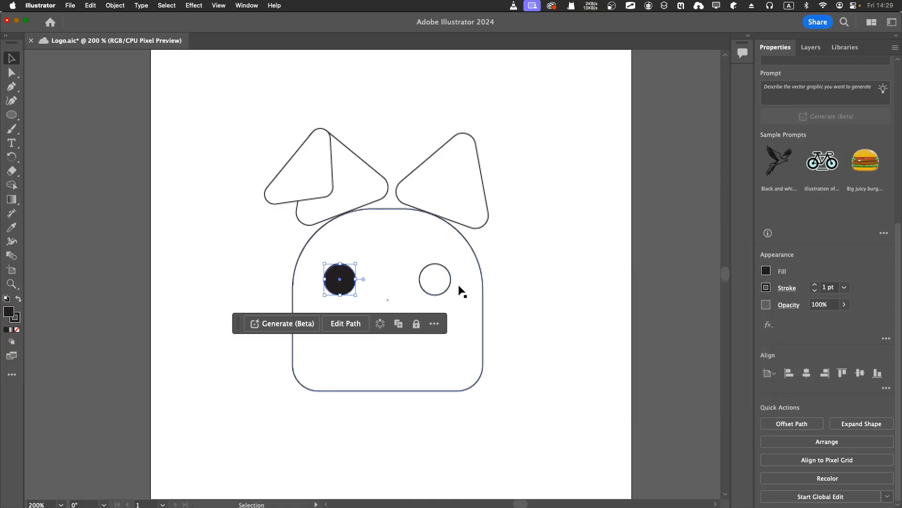
click(437, 282)
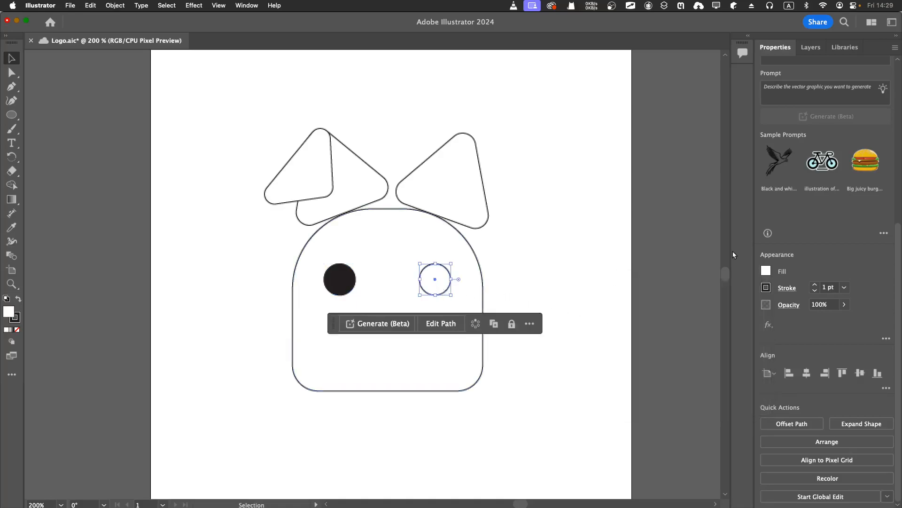
click(766, 272)
click(661, 312)
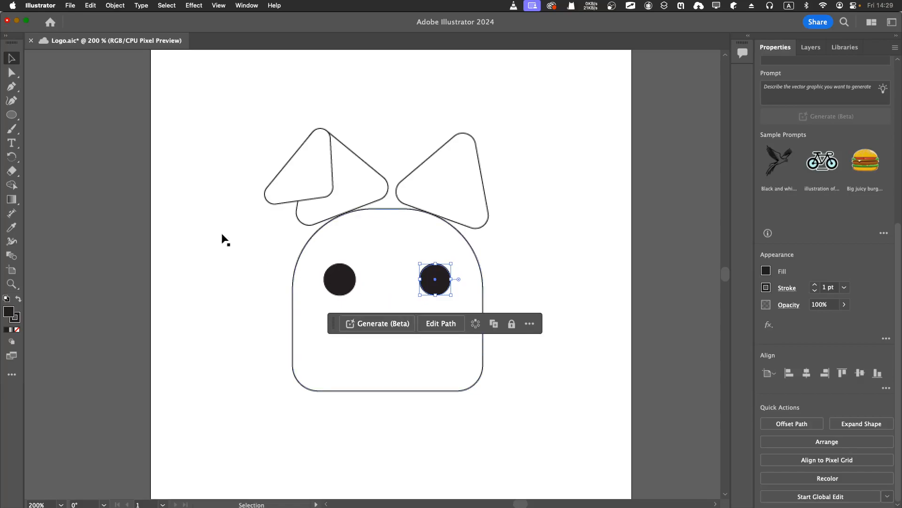
Draw a small highlight circle at the right edge of the left eye and fill it with white.
click(11, 114)
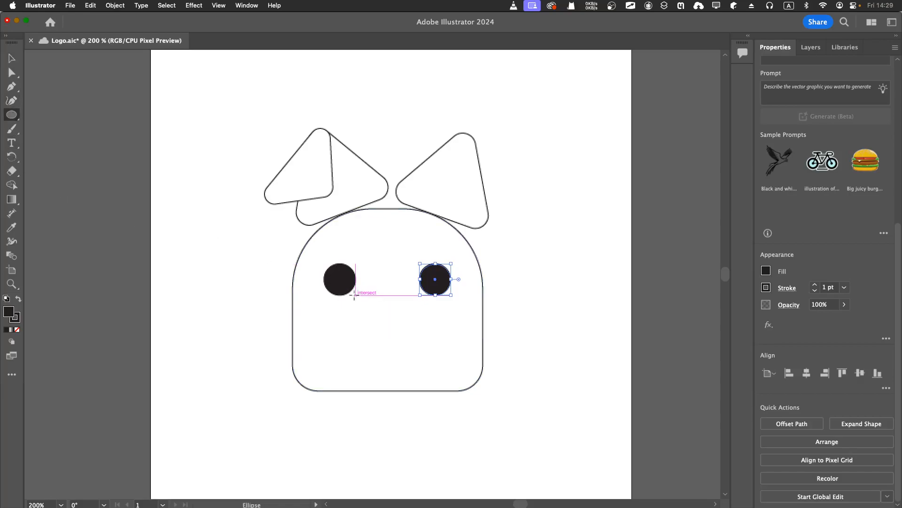
drag(343, 275, 355, 285)
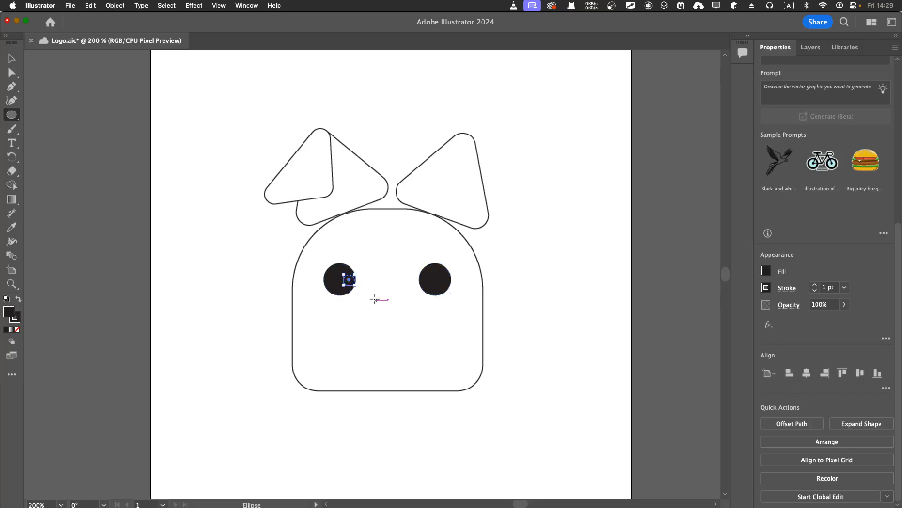
click(766, 271)
click(653, 313)
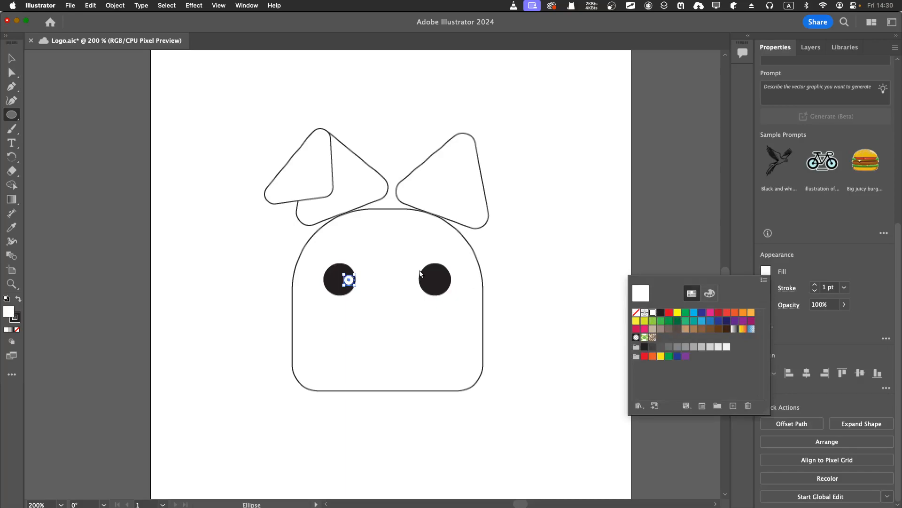
Duplicate the white highlight circle and place the copy at the right edge of the right eye.
click(234, 259)
key(super+c)
key(super+v)
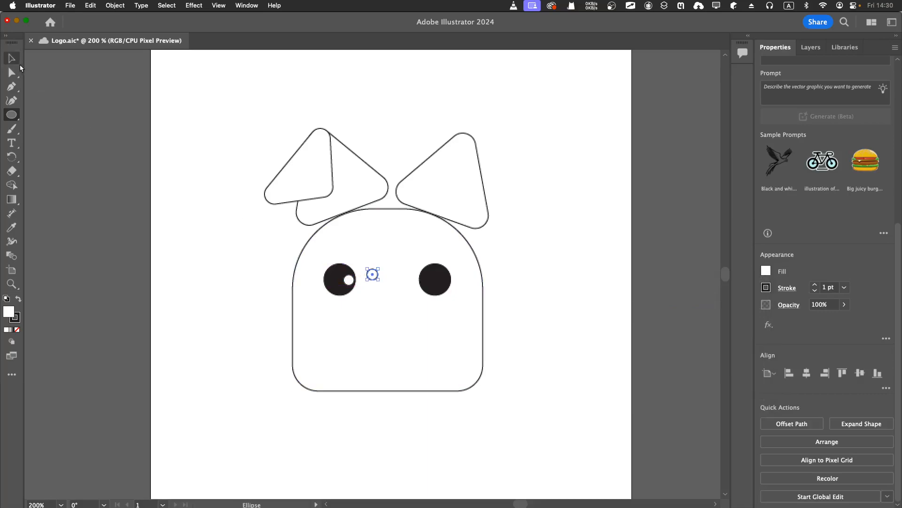
key(v)
drag(373, 275, 447, 284)
click(539, 308)
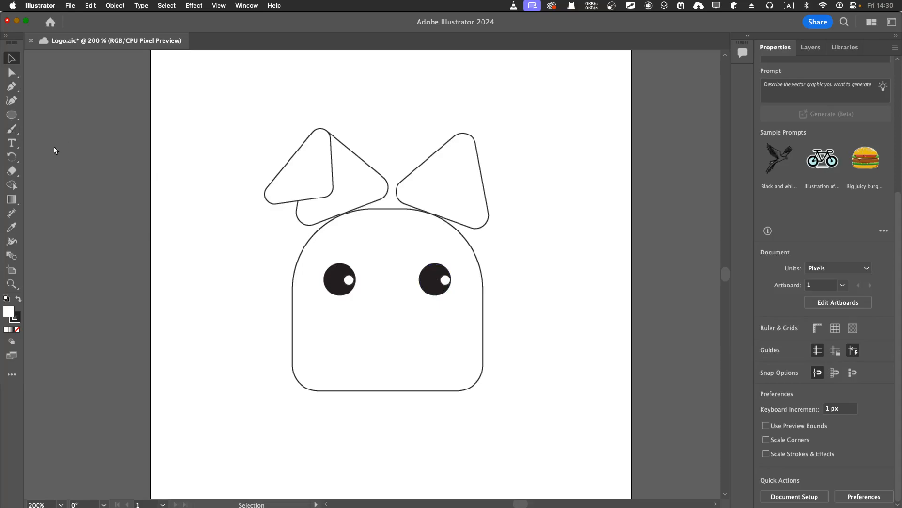
Draw a short horizontal line centred just below the eyes, shift it slightly upward and save the document.
click(11, 114)
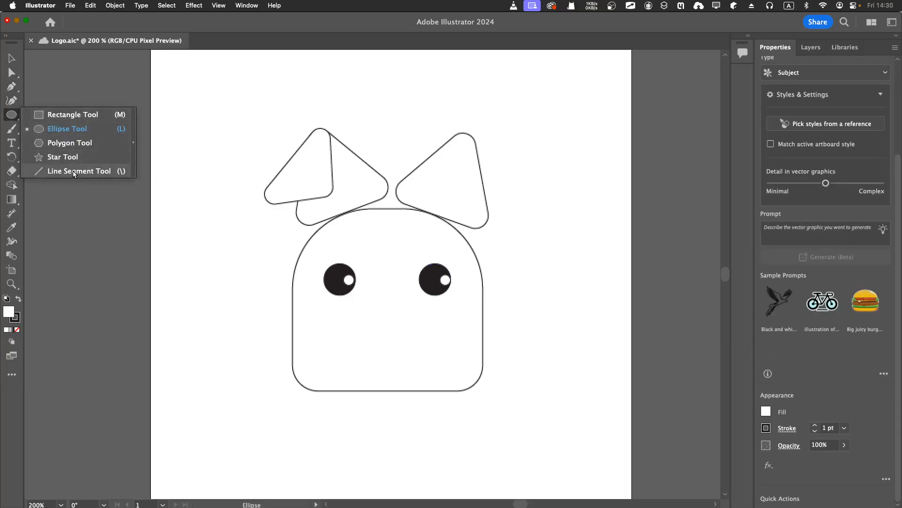
click(72, 172)
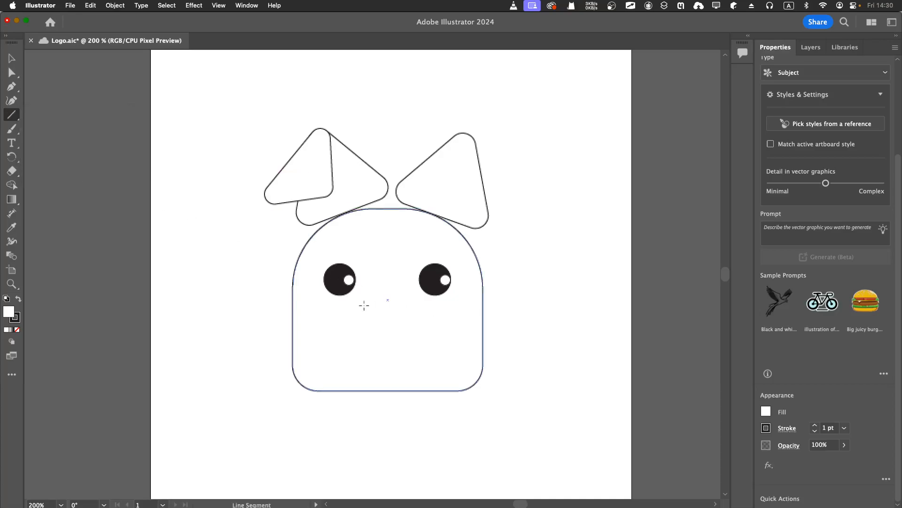
drag(369, 307, 404, 307)
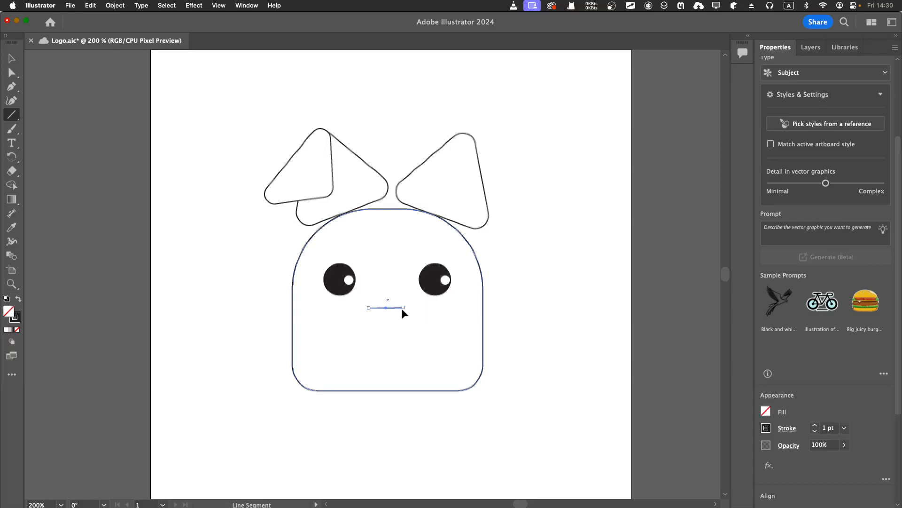
scroll(399, 305, up, 3)
scroll(399, 304, down, 2)
key(super+=)
key(super+=)
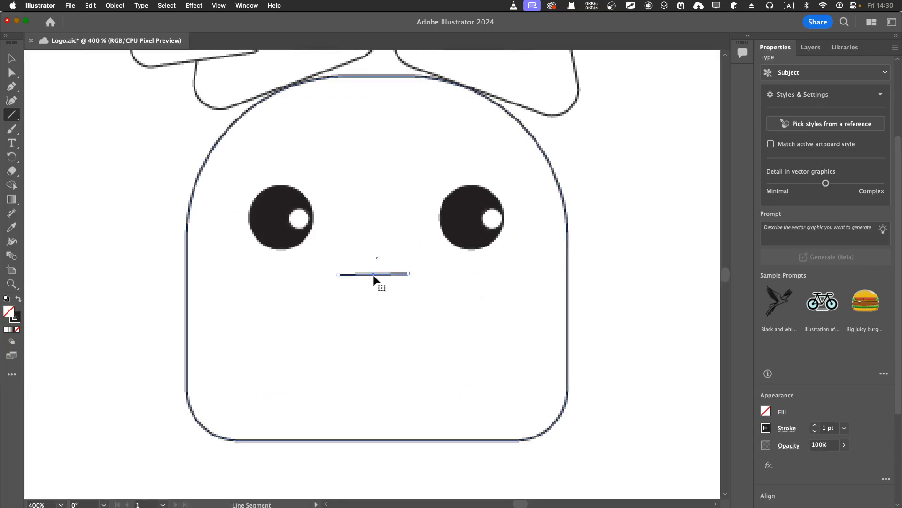
drag(374, 274, 375, 268)
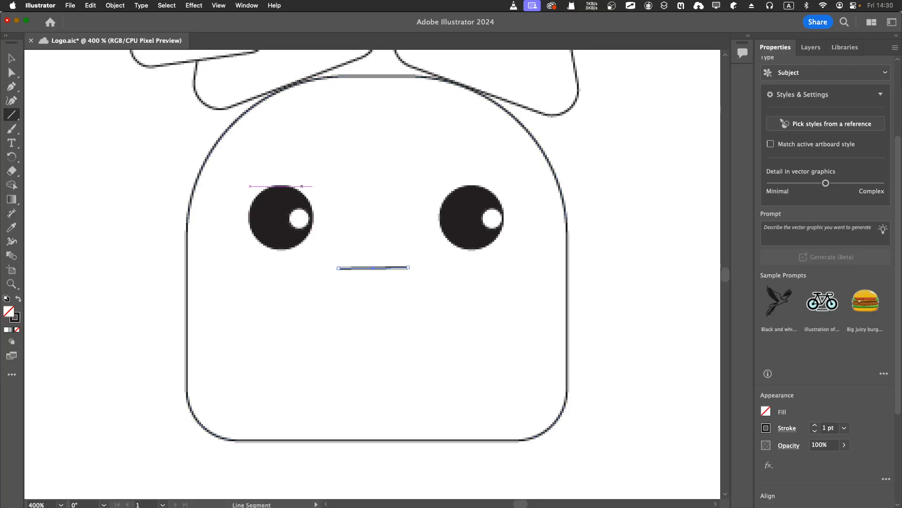
key(super+s)
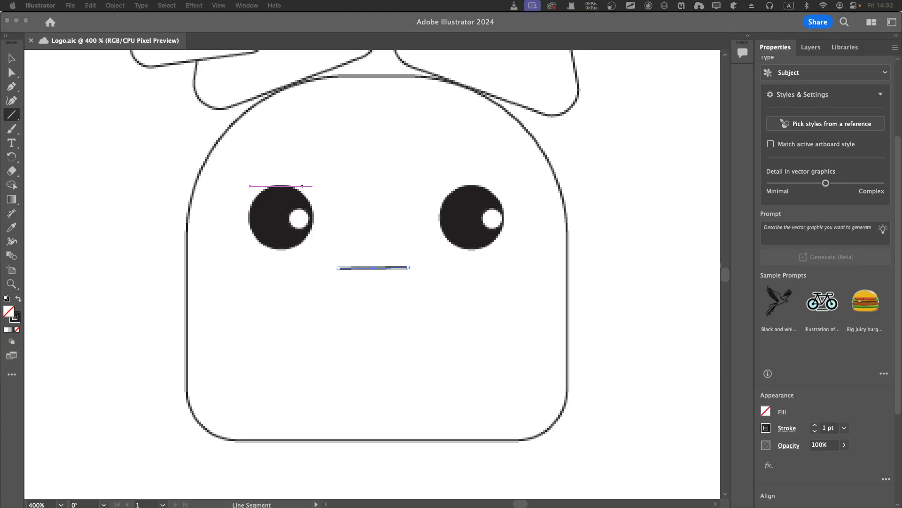
Undo the move and the drawing of the short line below the eyes.
click(275, 267)
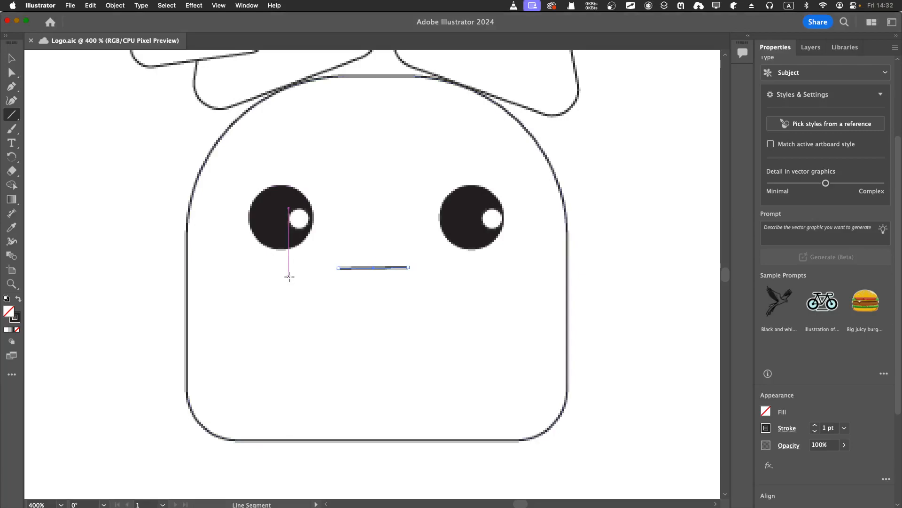
key(super+z)
key(super+z)
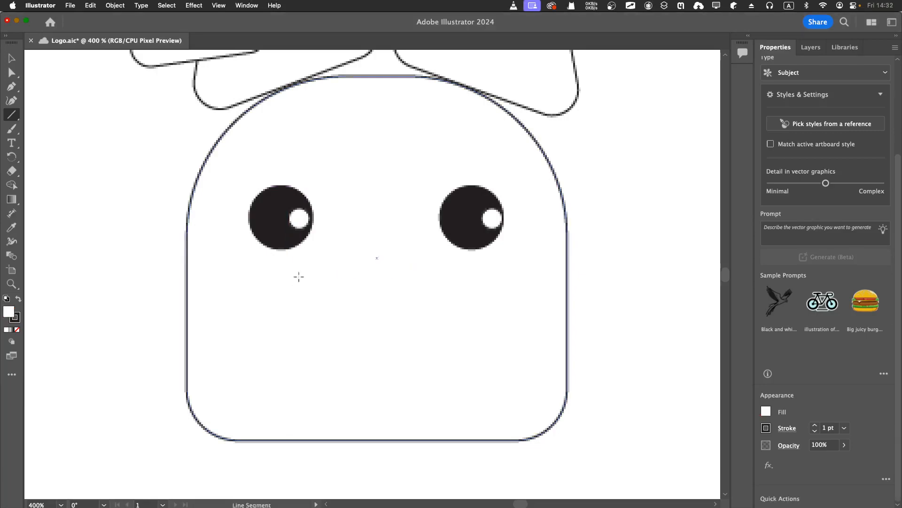
Save the document and draw a quarter-circle arc between the eyes with the Arc tool.
key(super+s)
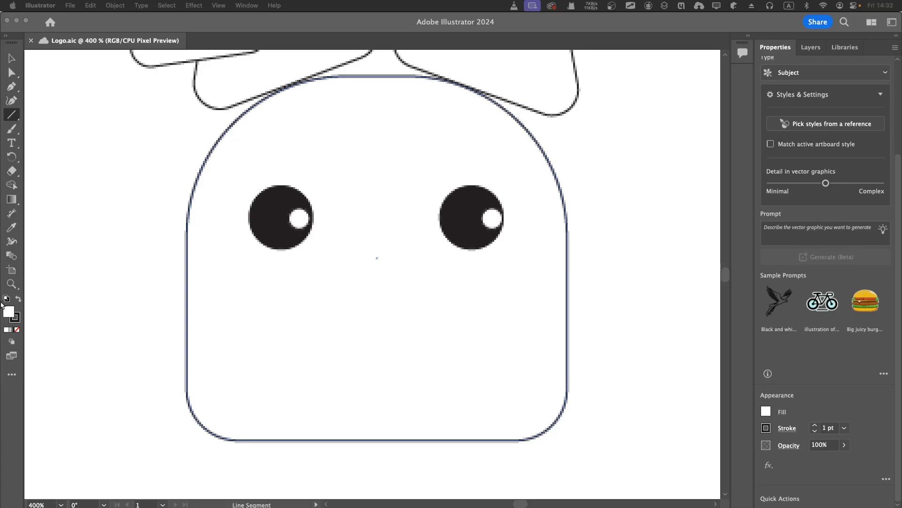
click(12, 374)
scroll(141, 289, up, 8)
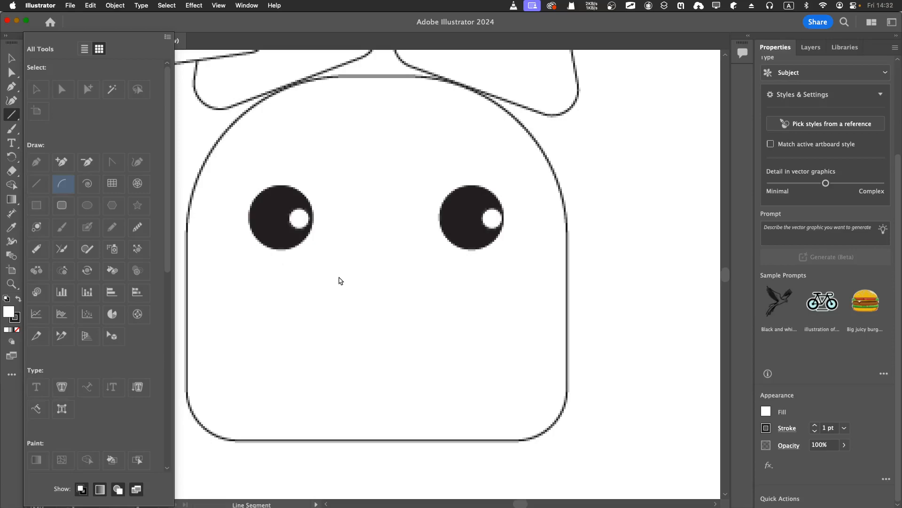
click(340, 277)
drag(337, 276, 376, 235)
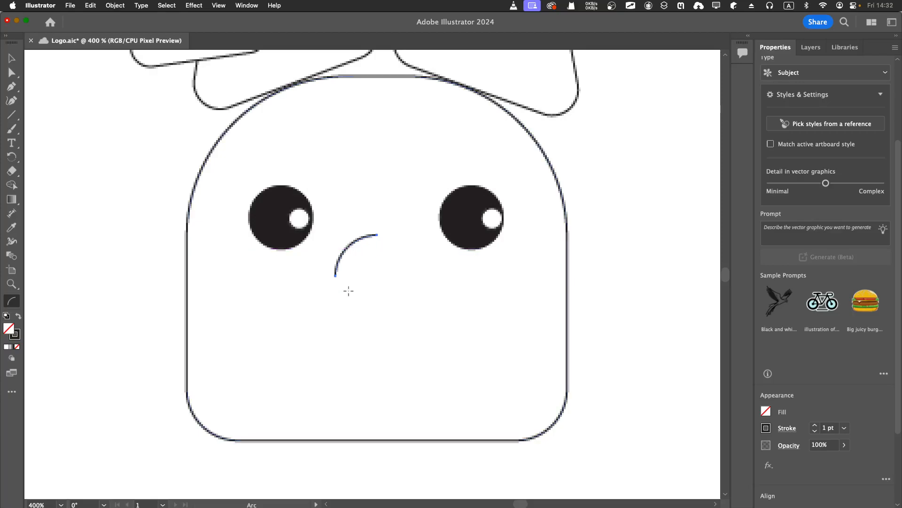
Rotate the arc clockwise by about 45° so it forms a symmetrical downward-opening curve.
key(super+equal)
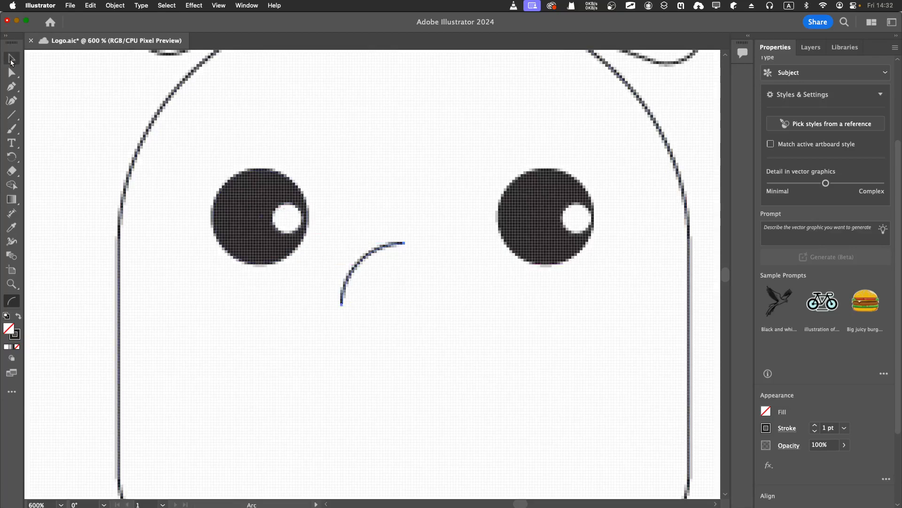
click(9, 60)
drag(338, 274, 319, 225)
key(a)
drag(367, 294, 386, 312)
key(super+z)
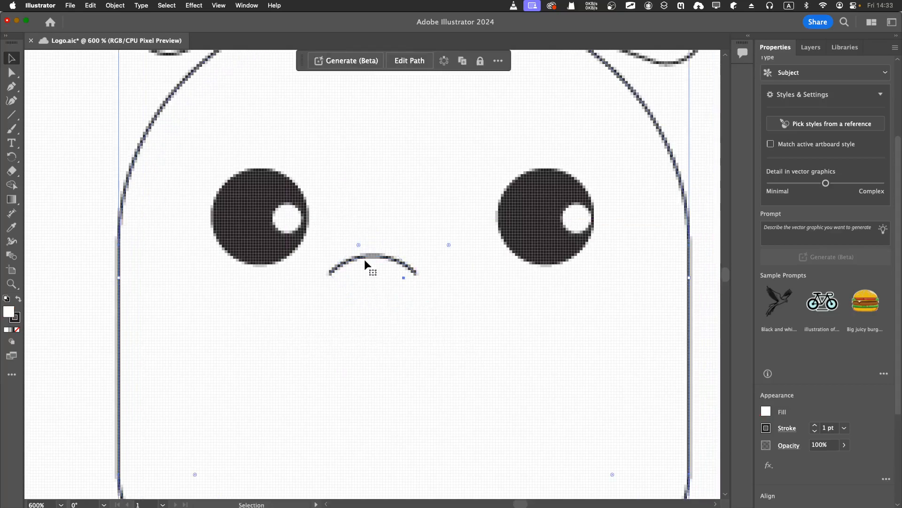
Move the rotated arc to the face's vertical centre line, just below the level of the eyes.
click(367, 263)
drag(367, 264, 393, 281)
drag(392, 281, 393, 281)
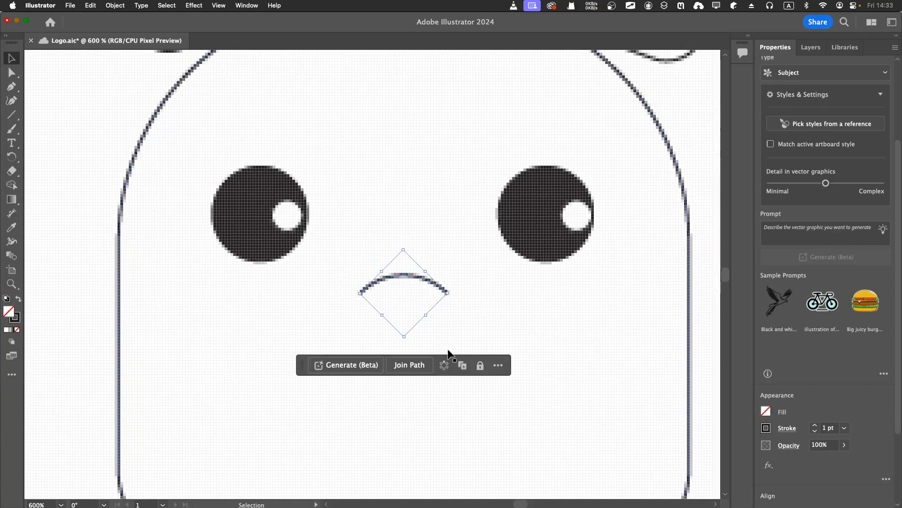
key(a)
key(super+minus)
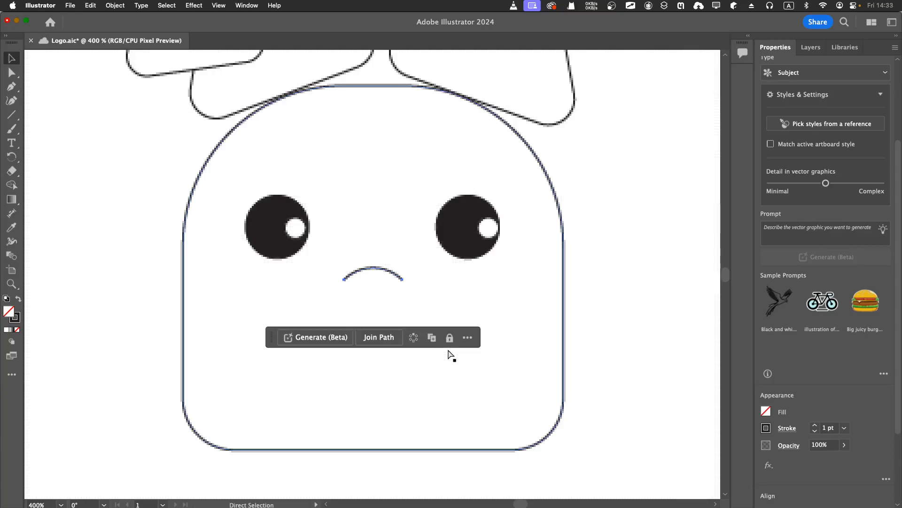
key(super+minus)
key(v)
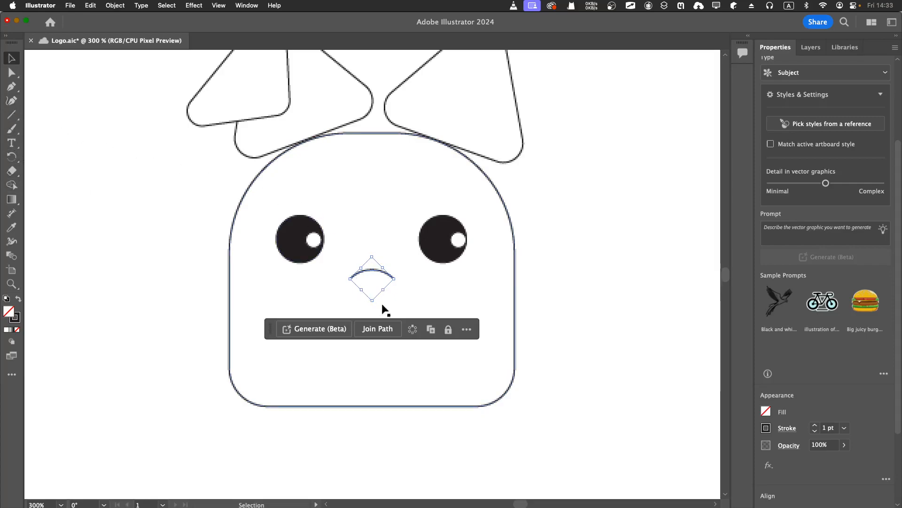
Duplicate the arc below the eyes and place the copy lower, slightly left of the face's centre line.
key(a)
key(super+v)
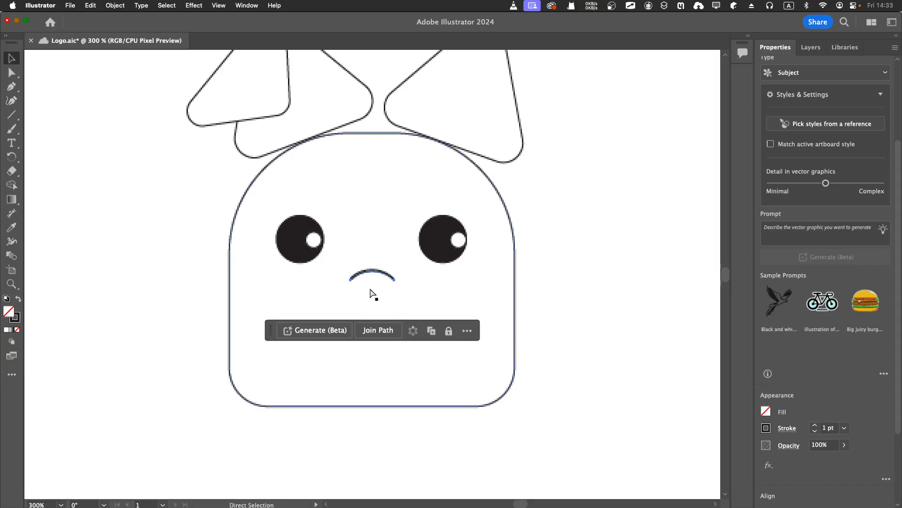
key(v)
drag(371, 275, 328, 329)
key(super+z)
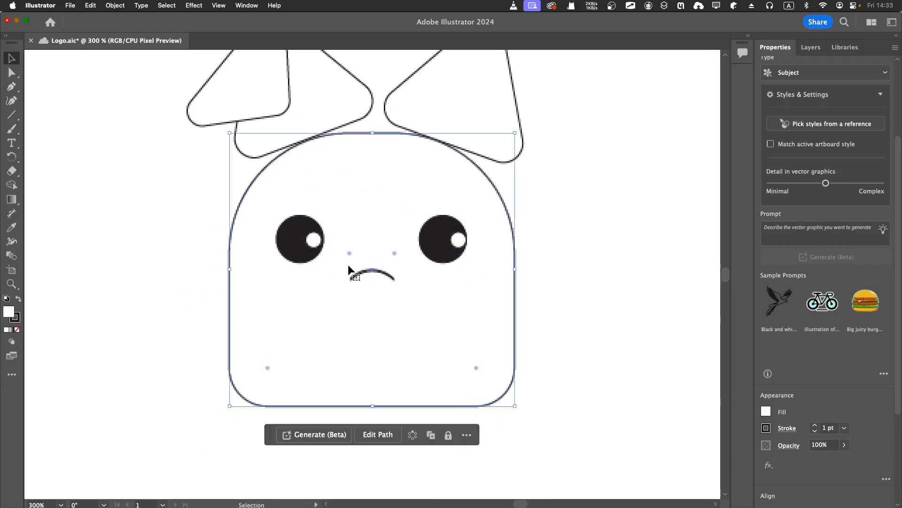
drag(360, 277, 345, 313)
Duplicate the upper arc again, place the copy right of the first one, and turn it to curve upward.
key(a)
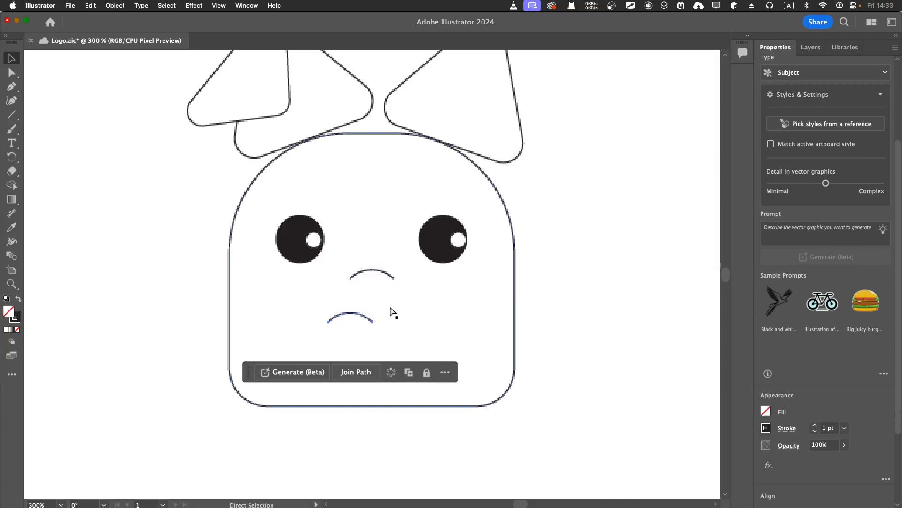
drag(370, 278, 383, 305)
key(super+z)
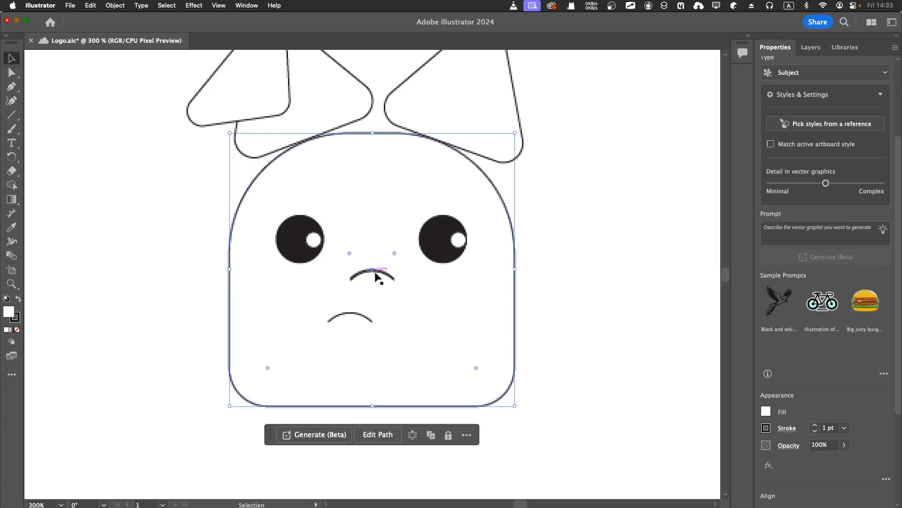
drag(376, 272, 405, 338)
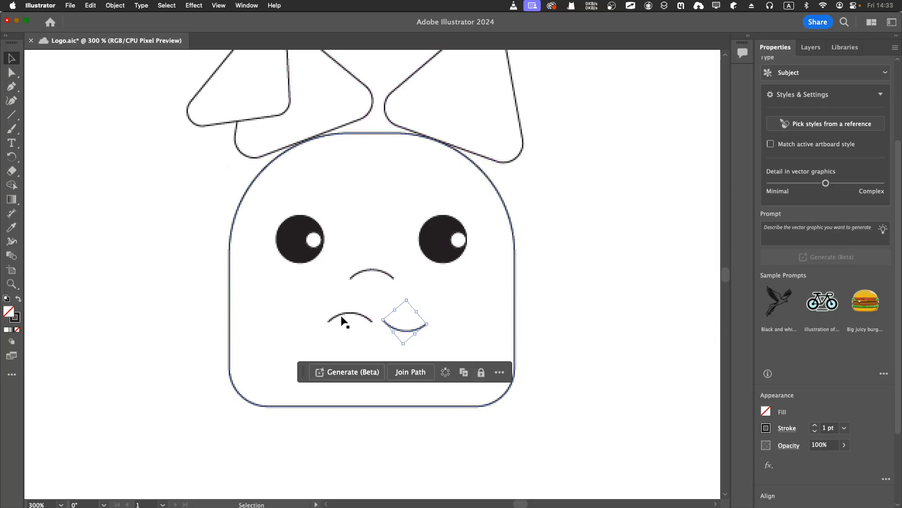
Rotate both lower arcs and move them together so their inner ends meet as a symmetrical smiling mouth below the upper arc.
click(339, 312)
drag(336, 307, 349, 323)
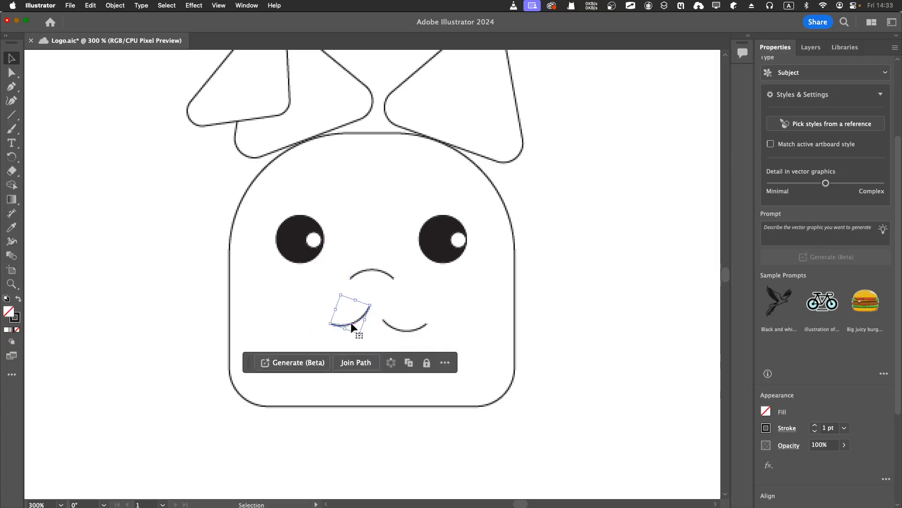
click(396, 331)
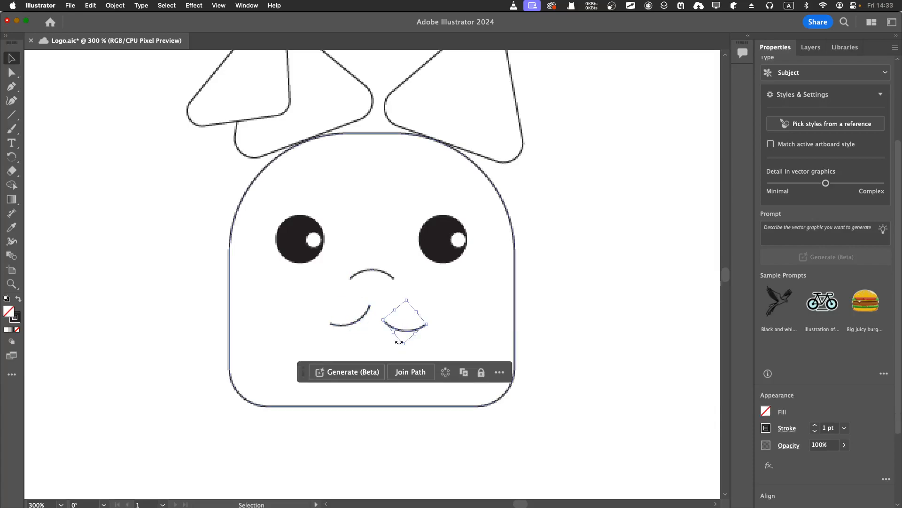
drag(393, 336, 383, 320)
click(395, 324)
click(395, 327)
click(311, 306)
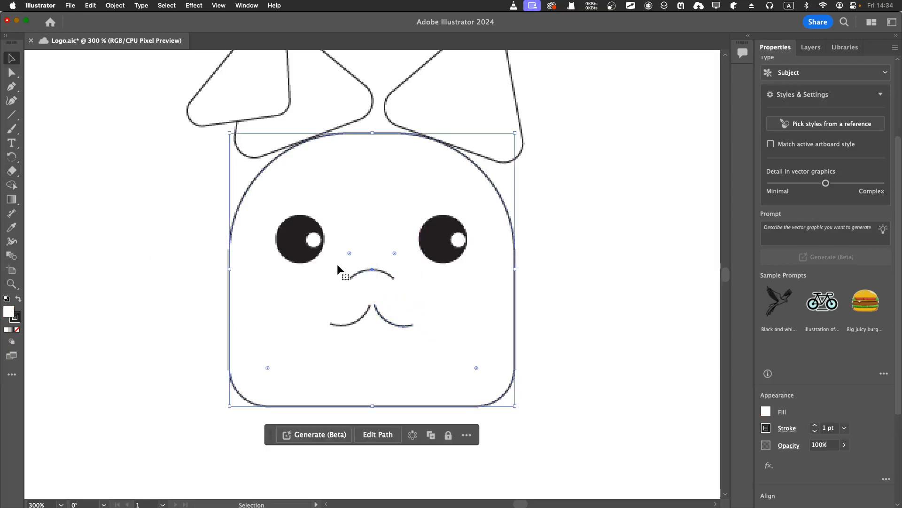
Draw a small circle as a nose on the face's centre line just below the upper arc, and fill it with black.
click(16, 88)
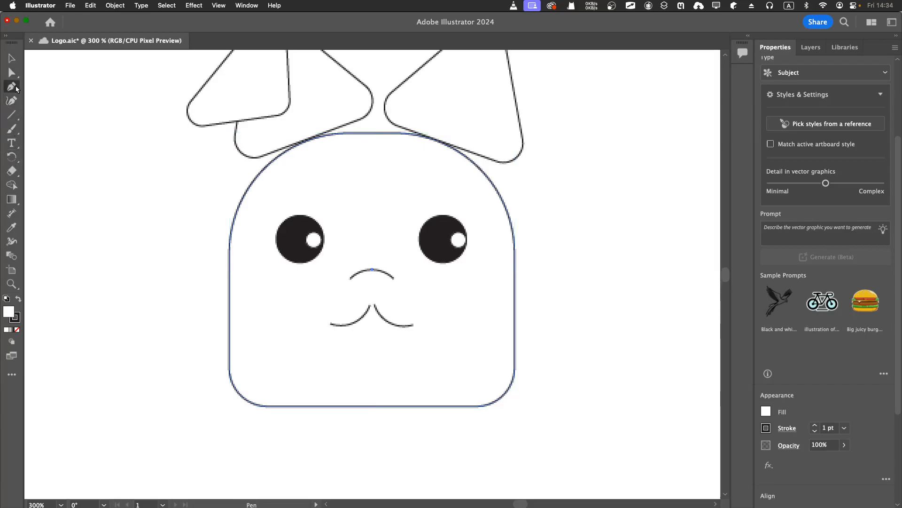
click(16, 87)
click(16, 101)
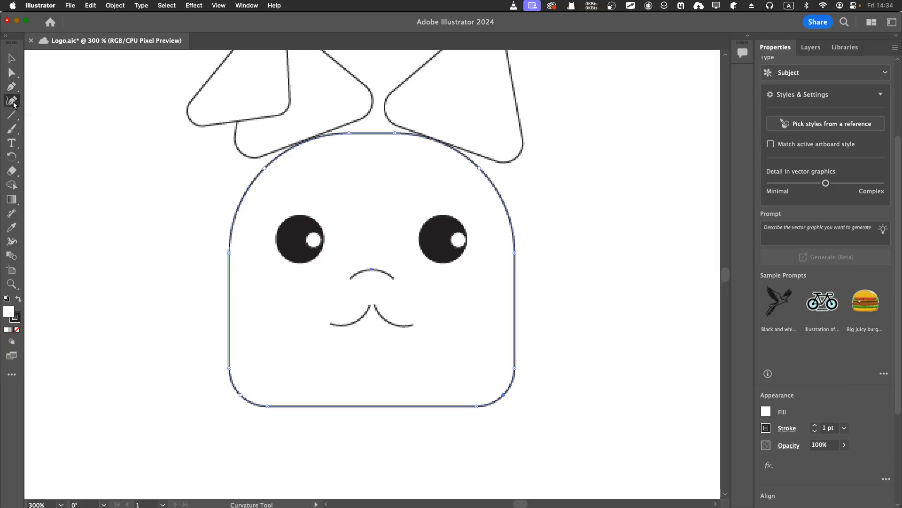
click(12, 119)
click(12, 121)
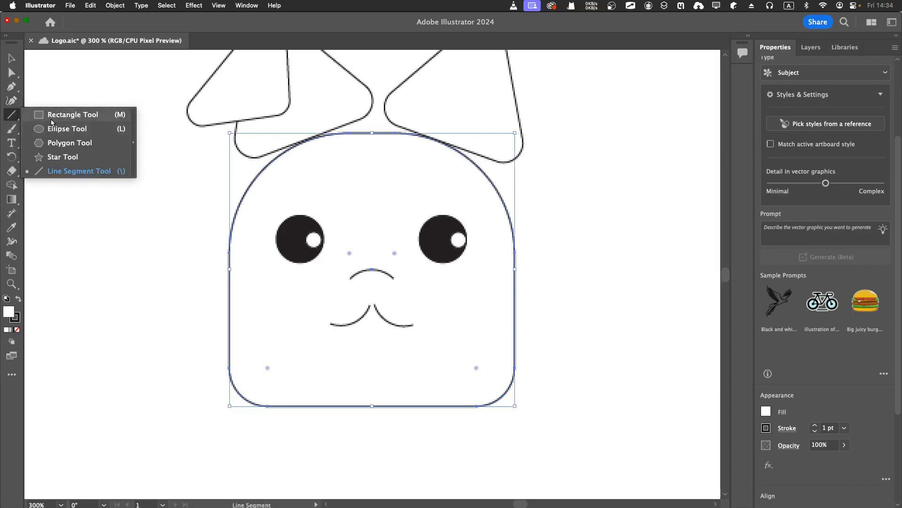
click(56, 128)
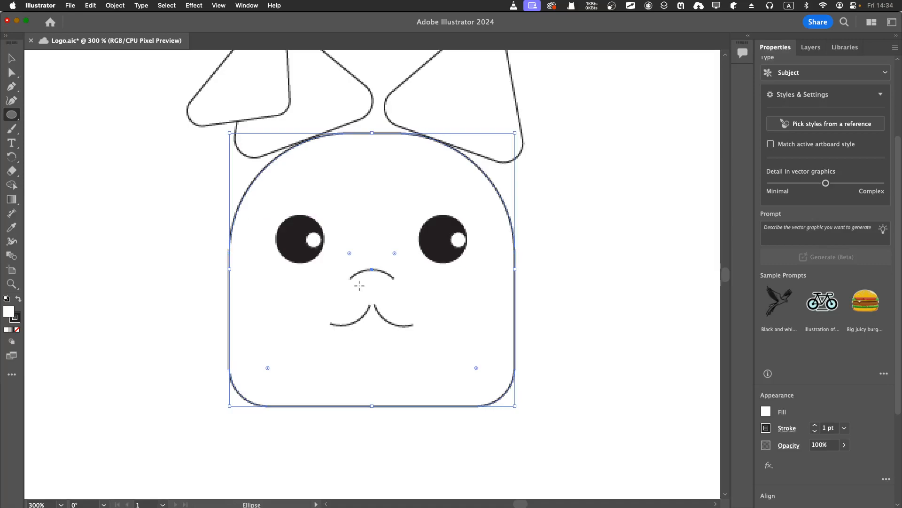
drag(359, 285, 385, 310)
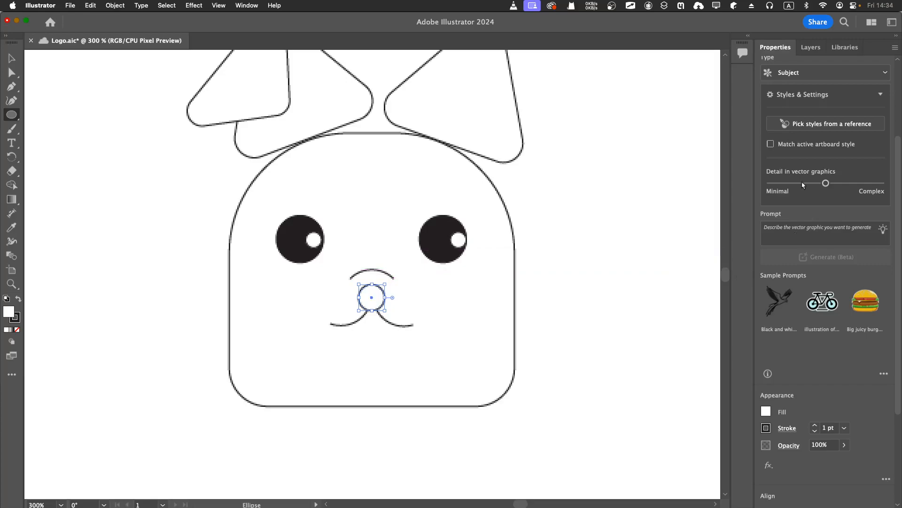
click(766, 412)
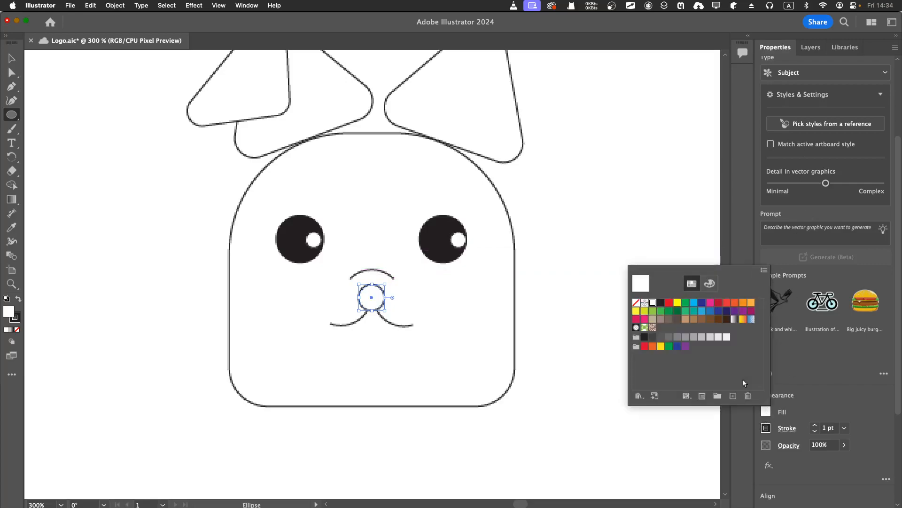
click(661, 303)
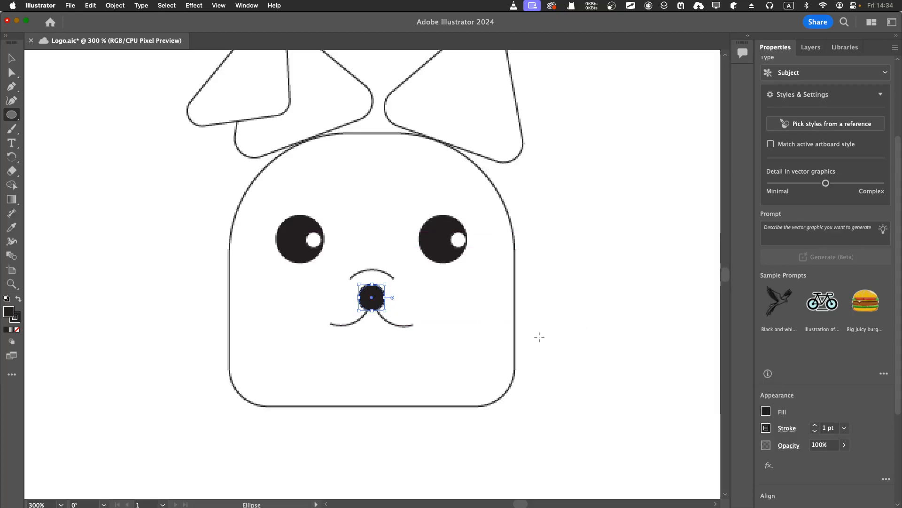
Narrow the right ear and stretch it upward into a long rabbit-like ear attached to the head.
key(super+minus)
key(super+minus)
key(super+minus)
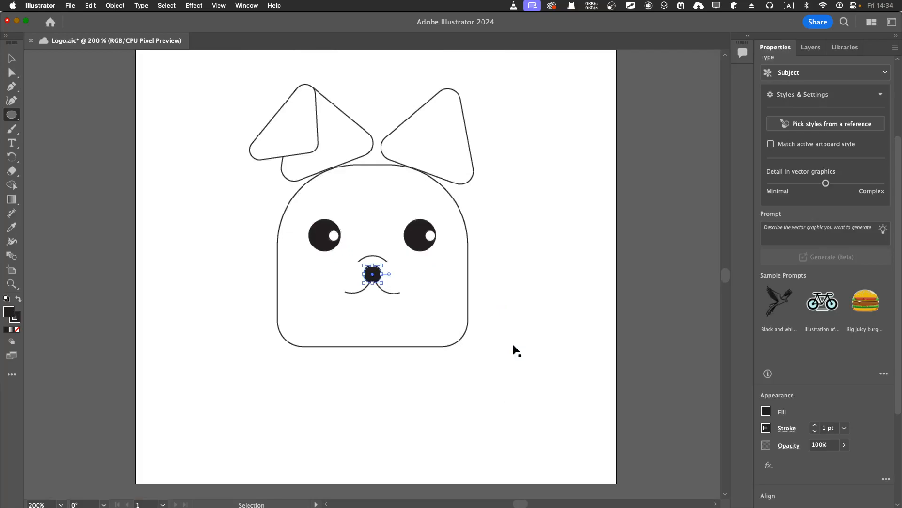
key(super+plus)
click(420, 146)
click(424, 285)
key(v)
click(444, 160)
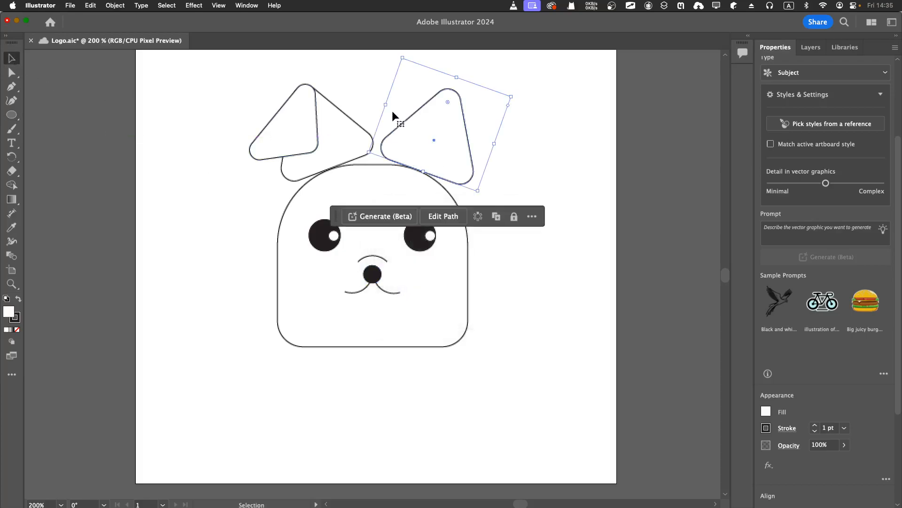
drag(386, 105, 425, 123)
drag(478, 85, 497, 84)
drag(468, 264, 445, 256)
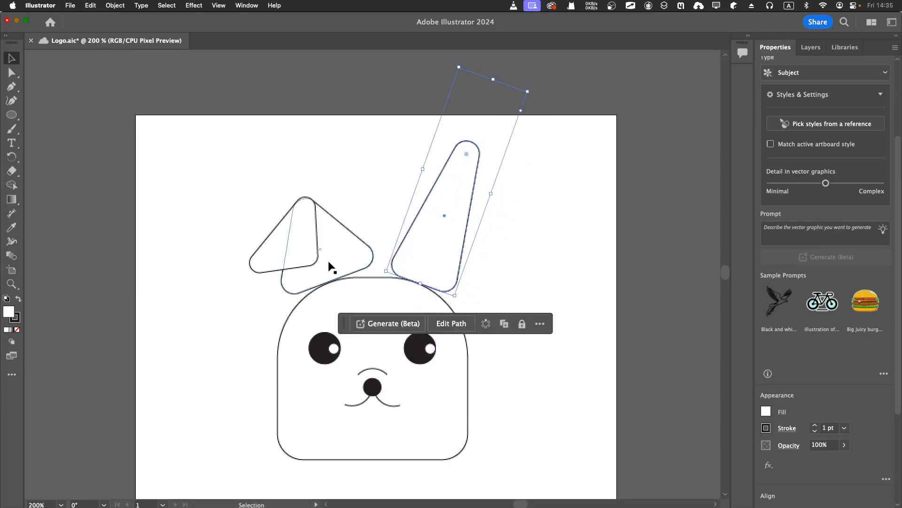
Narrow the back triangle of the left ear and stretch it slightly taller.
click(296, 257)
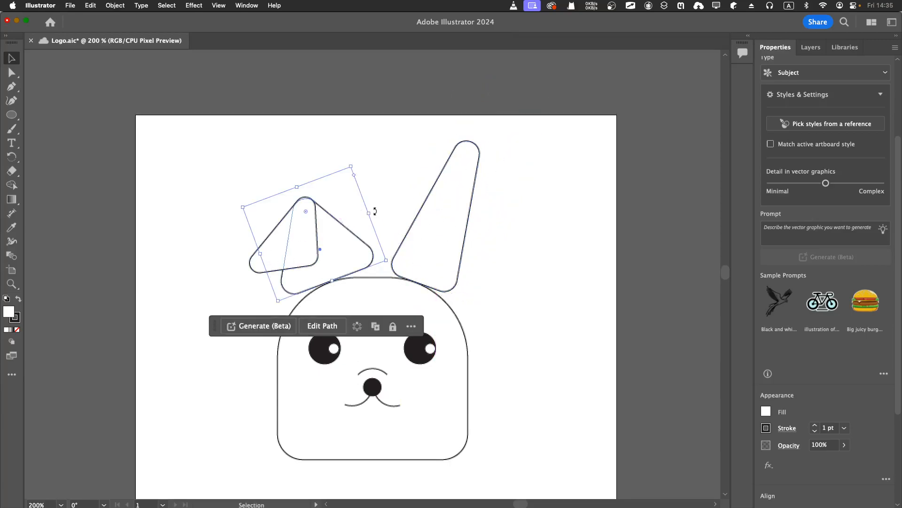
drag(370, 214, 328, 228)
drag(276, 195, 254, 137)
Move the left ear's folded triangle up to the reshaped ear's tip and nudge it so the rounded corners line up.
drag(292, 278, 262, 232)
click(272, 256)
click(208, 205)
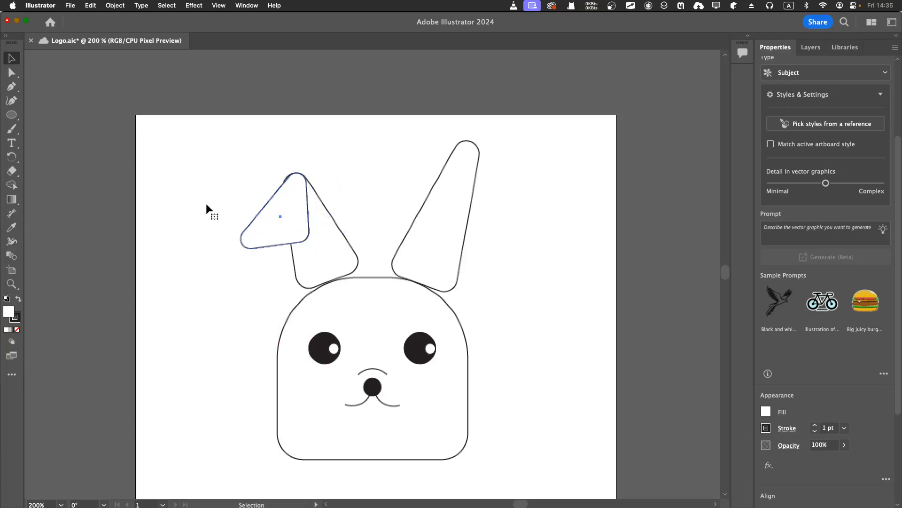
click(294, 226)
key(Up)
key(Left)
key(Left)
key(Right)
click(567, 297)
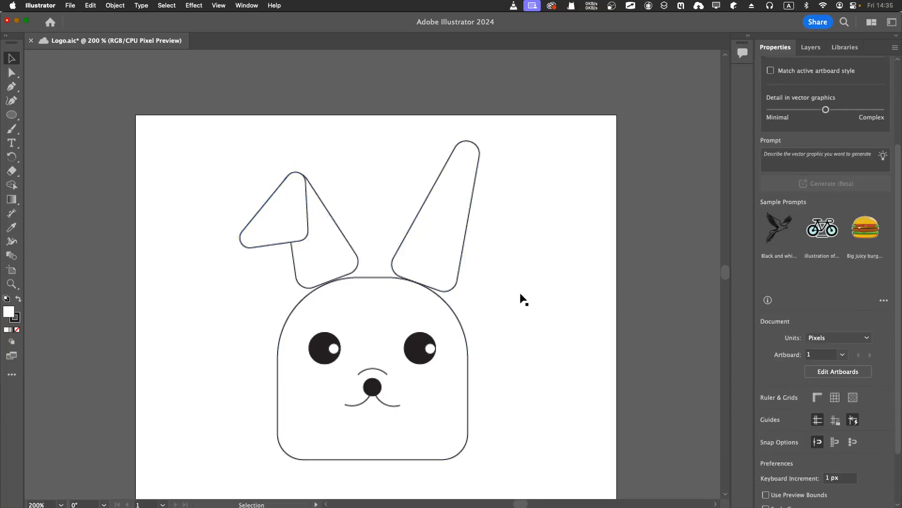
Rotate the left mouth arc beneath the nose so that its two ends are level.
scroll(520, 296, down, 4)
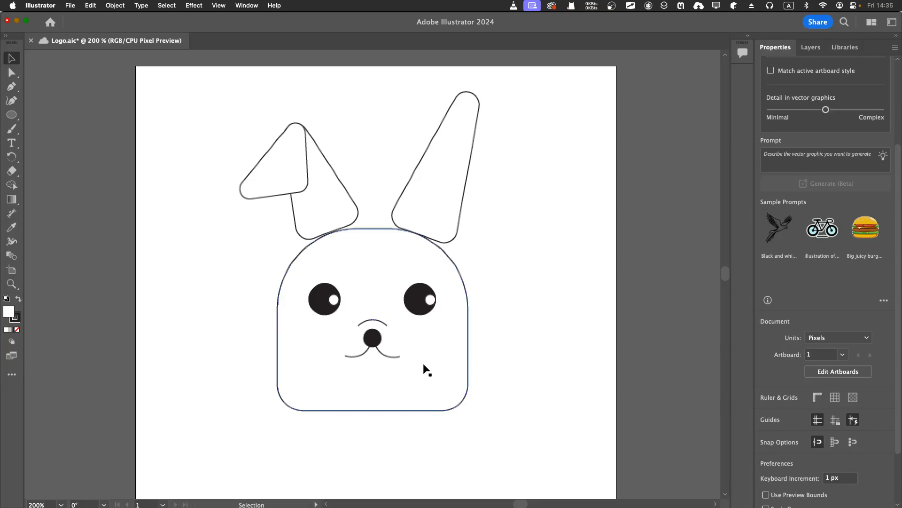
click(357, 355)
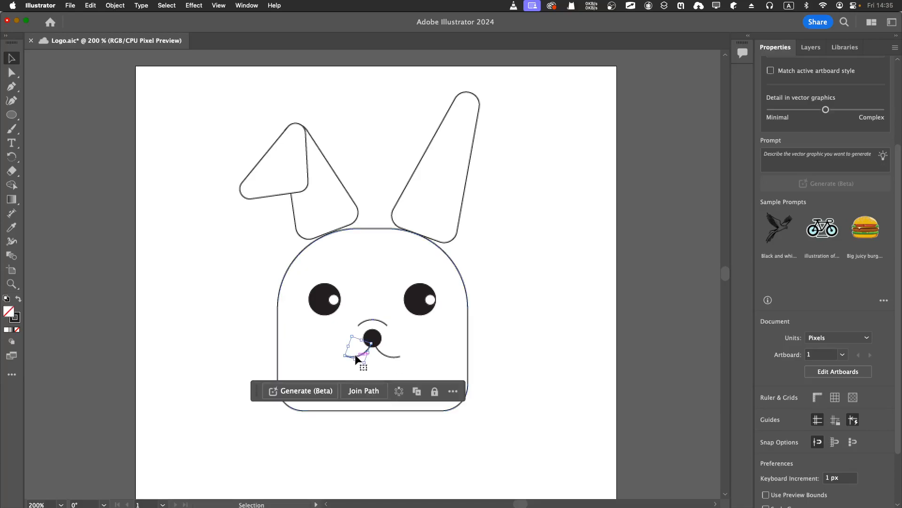
drag(348, 358, 359, 360)
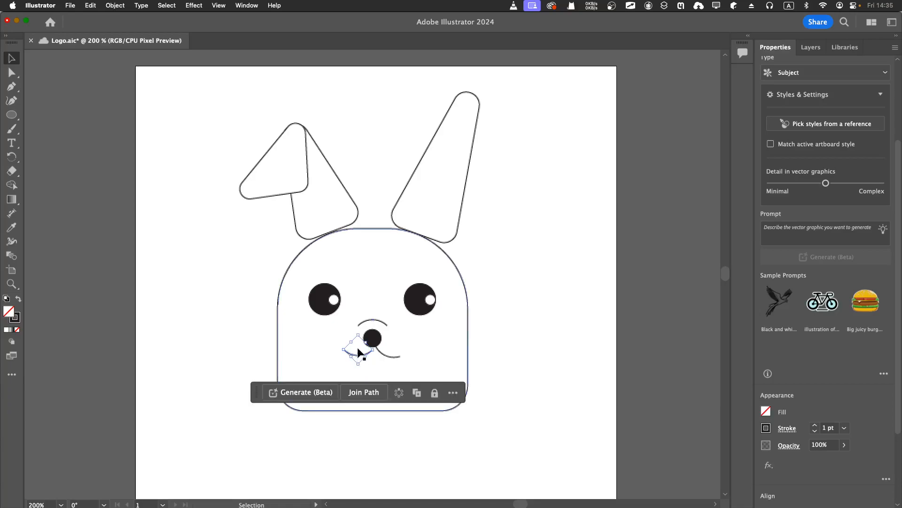
click(355, 345)
key(a)
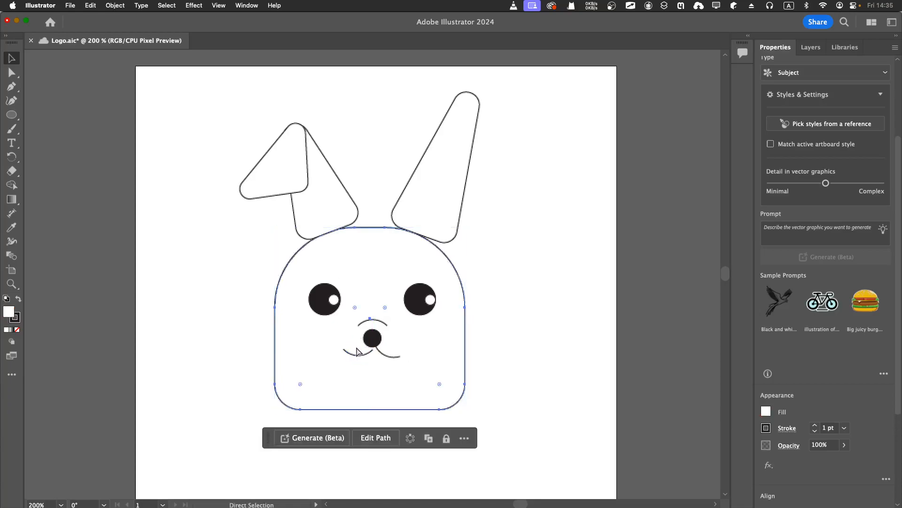
Delete the left and right mouth arcs beneath the nose.
key(v)
click(357, 353)
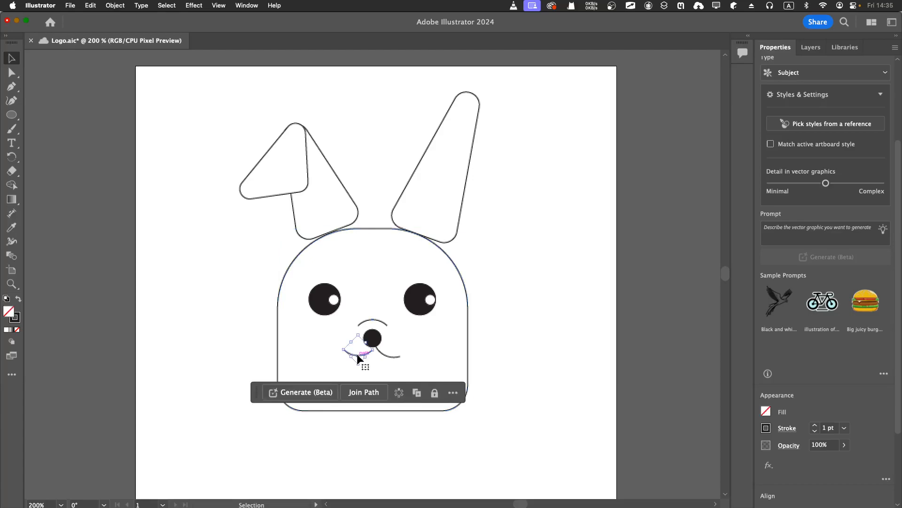
key(Delete)
click(384, 357)
key(Delete)
Draw a small quarter-circle arc below and to the left of the nose with the Arc tool.
click(17, 117)
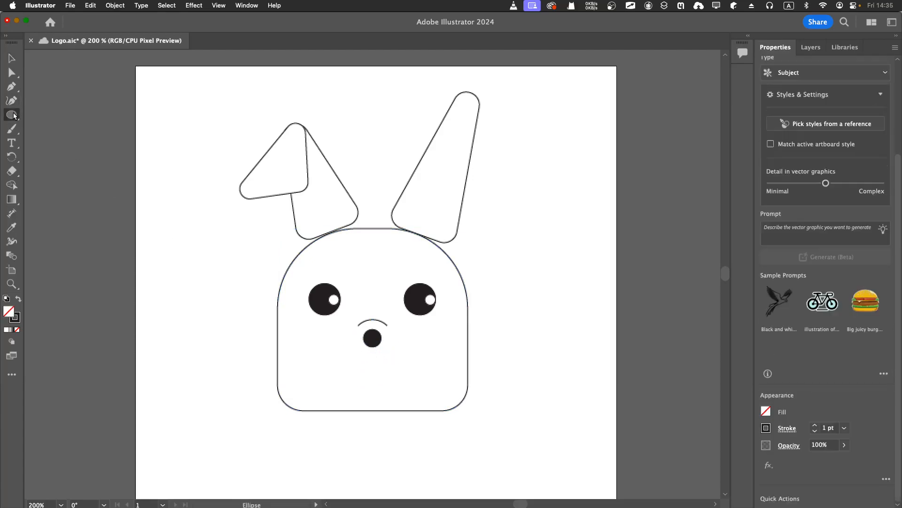
click(65, 172)
click(18, 121)
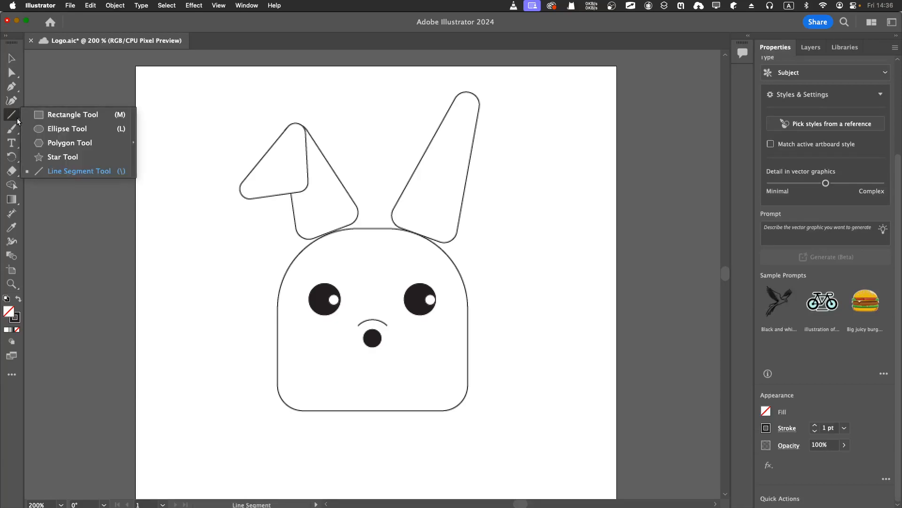
click(50, 173)
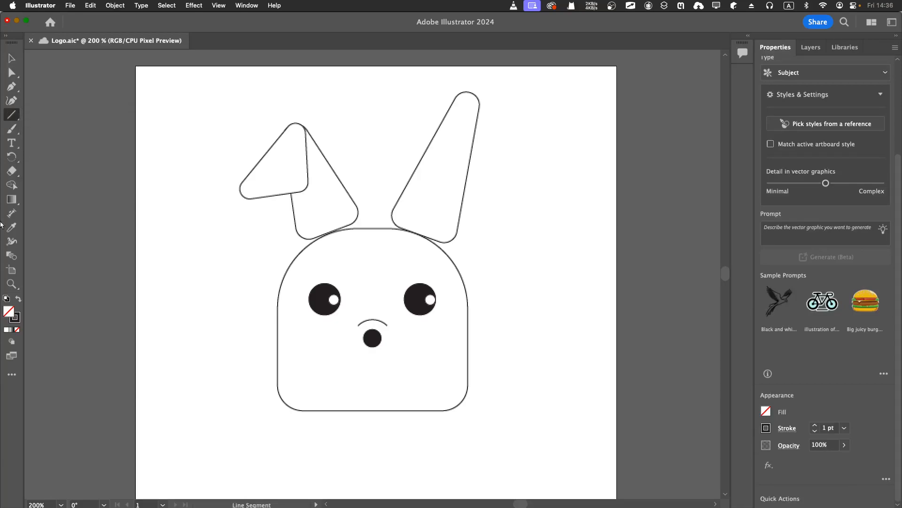
click(12, 374)
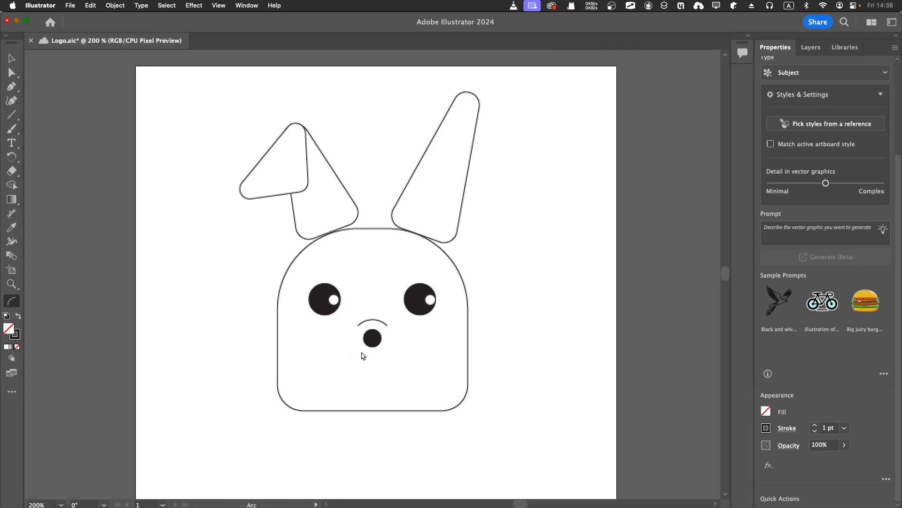
drag(329, 379, 350, 358)
key(super+equal)
key(super+equal)
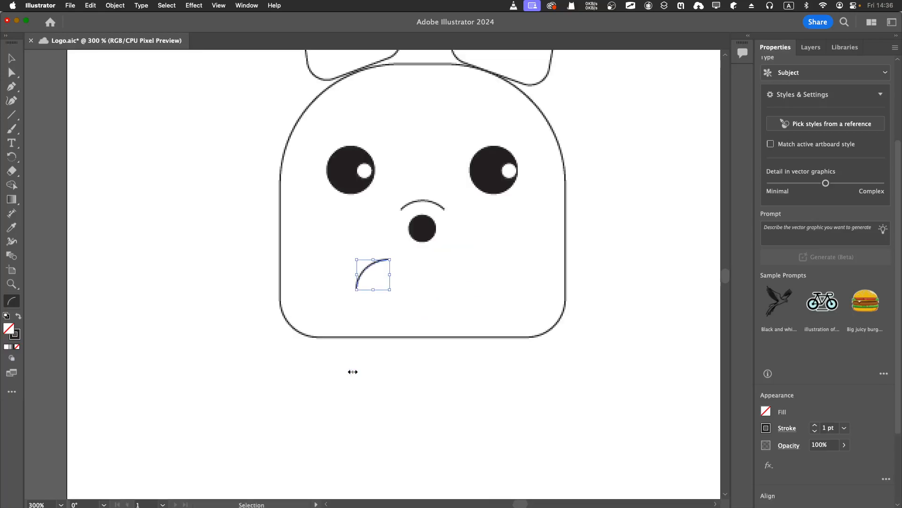
Reshape the quarter-circle arc below the nose by pulling both of its direction handles outward into a deeper, more rounded curve.
click(12, 59)
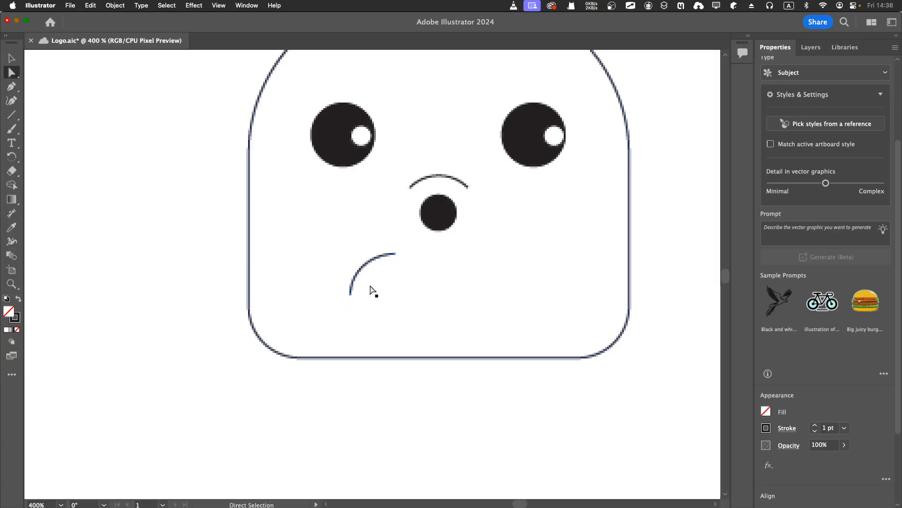
scroll(371, 291, up, 5)
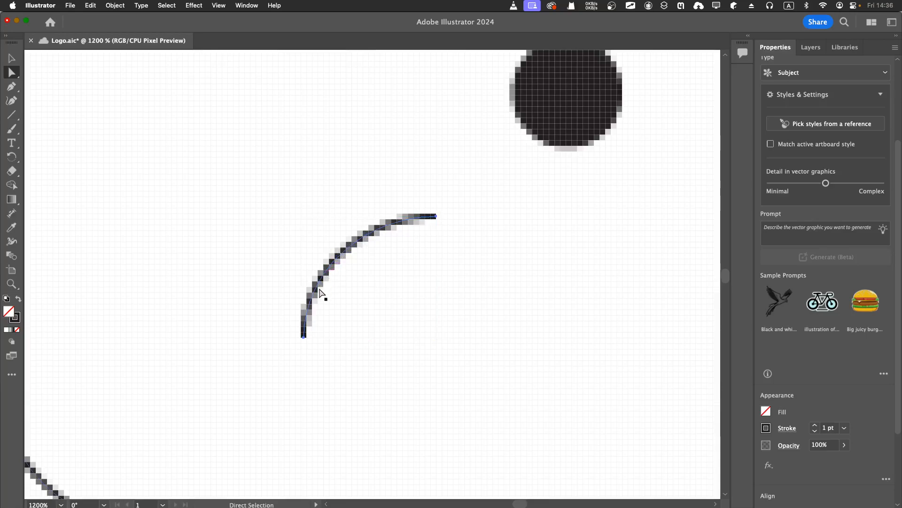
drag(316, 295, 267, 246)
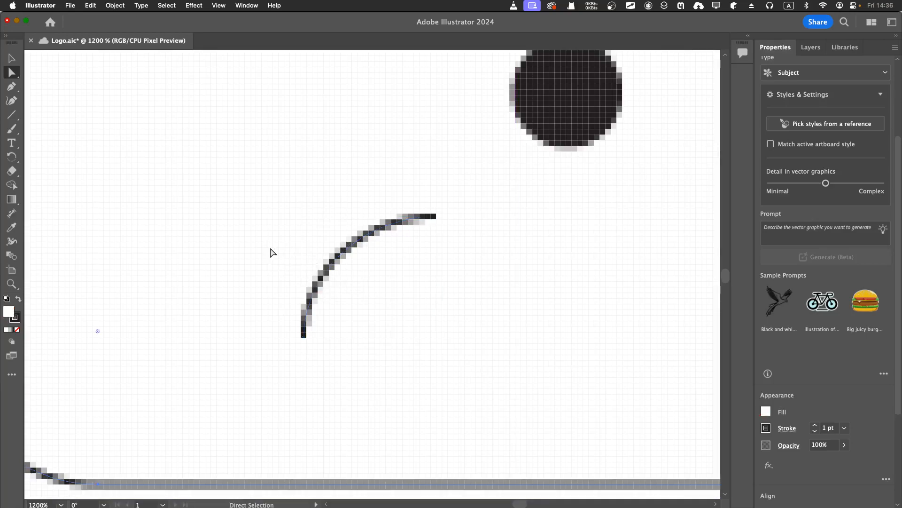
key(super+z)
click(335, 263)
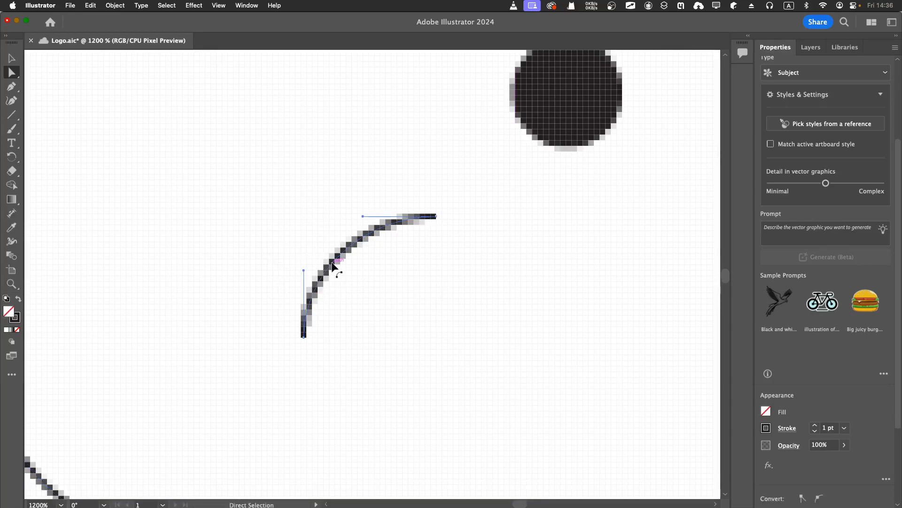
drag(302, 271, 214, 173)
drag(363, 216, 375, 145)
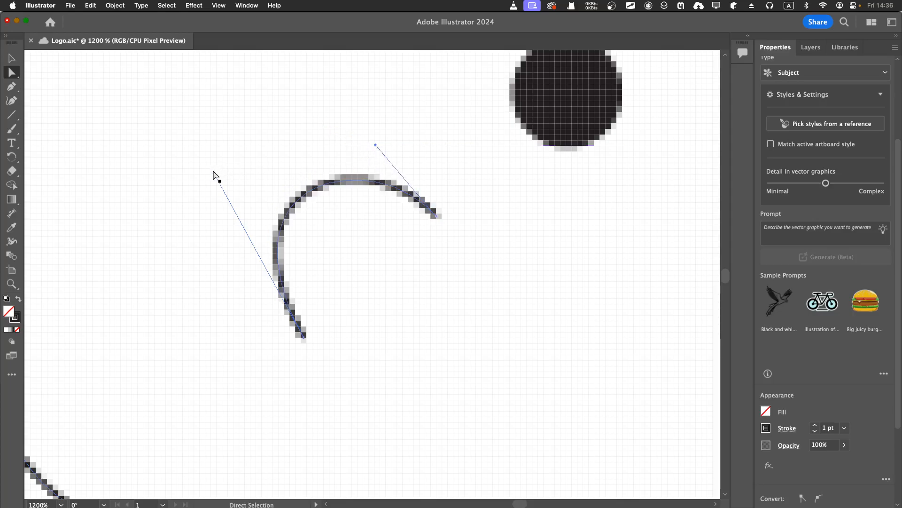
drag(216, 174, 227, 265)
key(super)
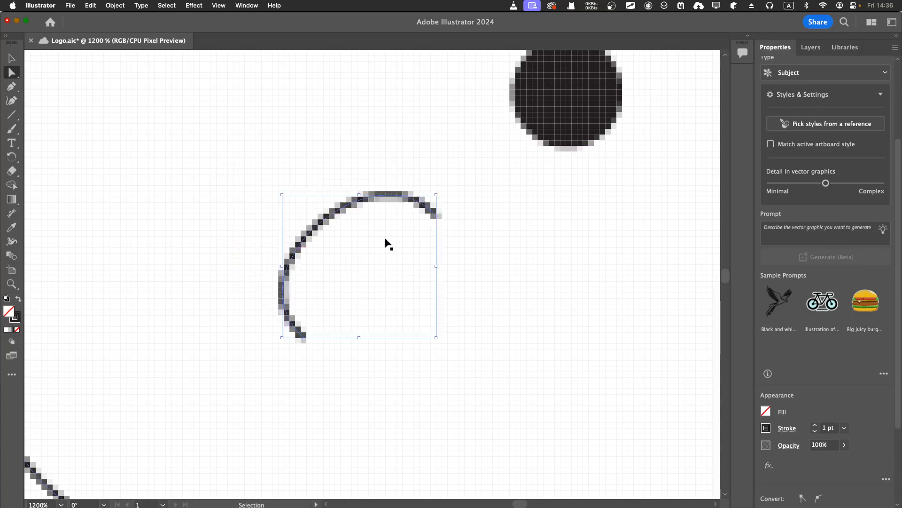
key(super+minus)
key(super+minus)
key(super+minus)
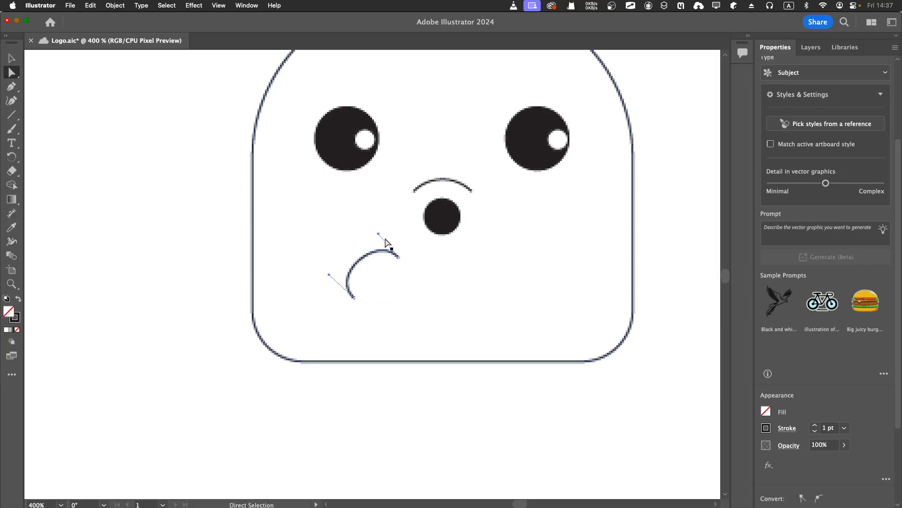
Rotate the arc so that it opens upward and move it beneath the nose as the right half of the mouth.
click(11, 58)
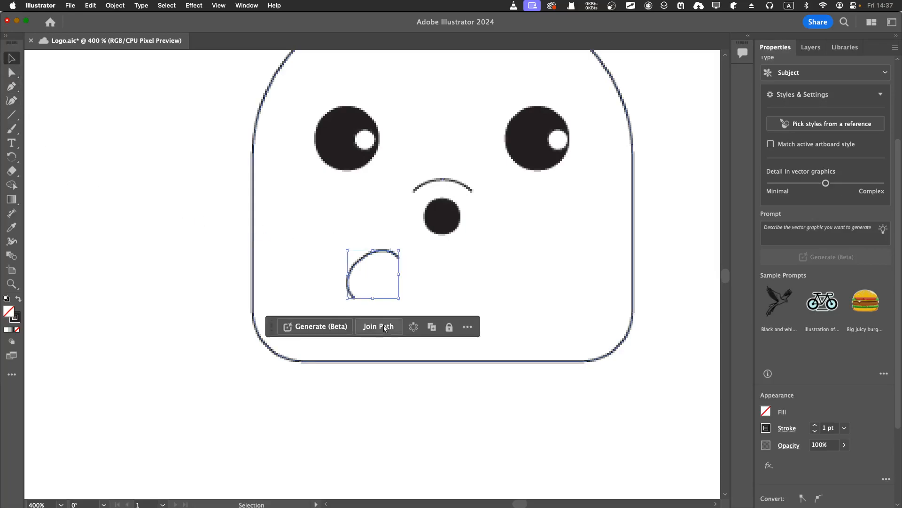
drag(343, 272, 387, 255)
key(cmd+z)
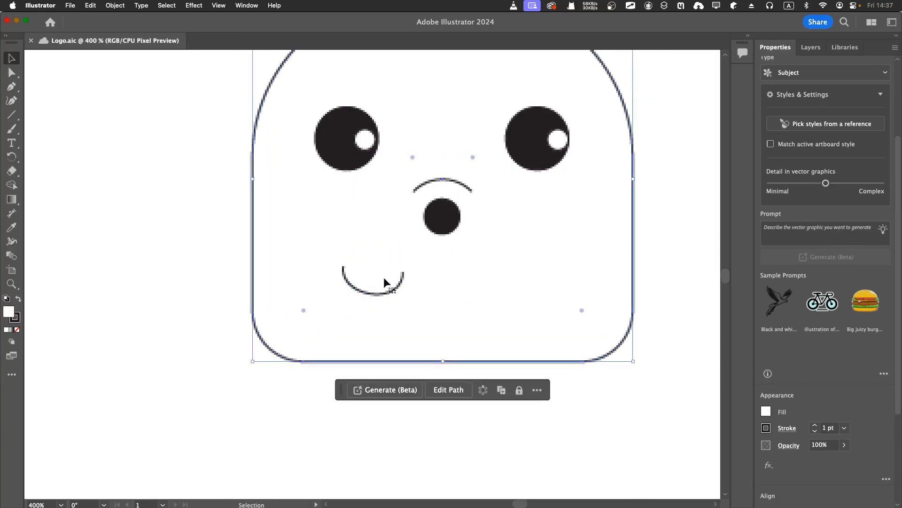
click(376, 292)
drag(393, 282, 405, 262)
key(super+z)
click(383, 292)
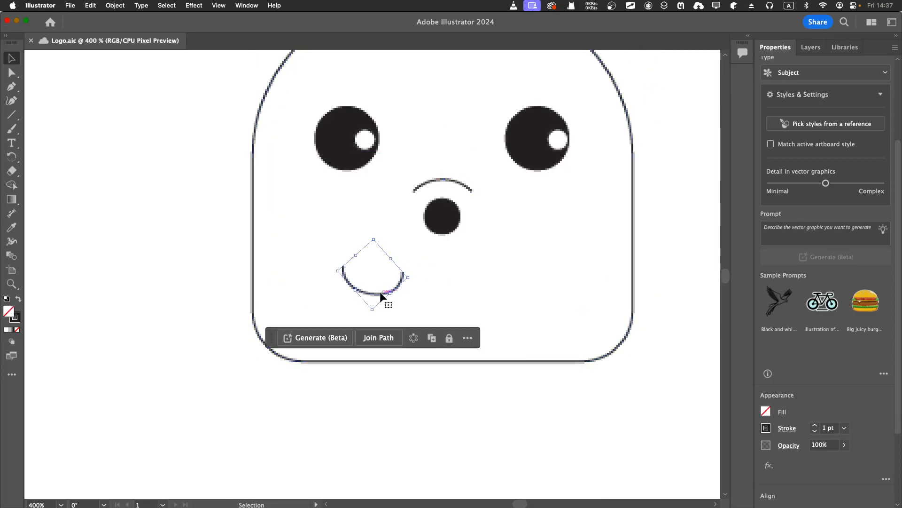
drag(378, 293, 478, 262)
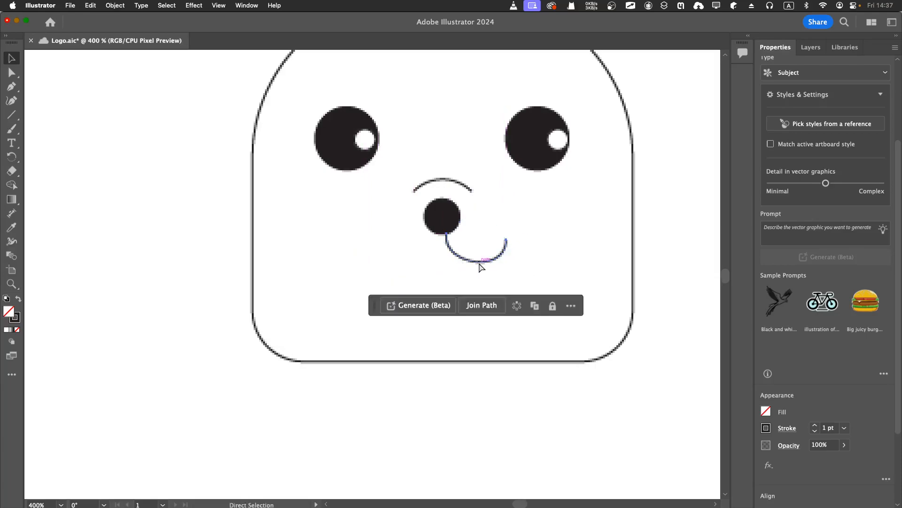
Paste a copy of the mouth arc, rotate it to mirror the right half, and nudge it into place beneath the nose's left side.
key(super+v)
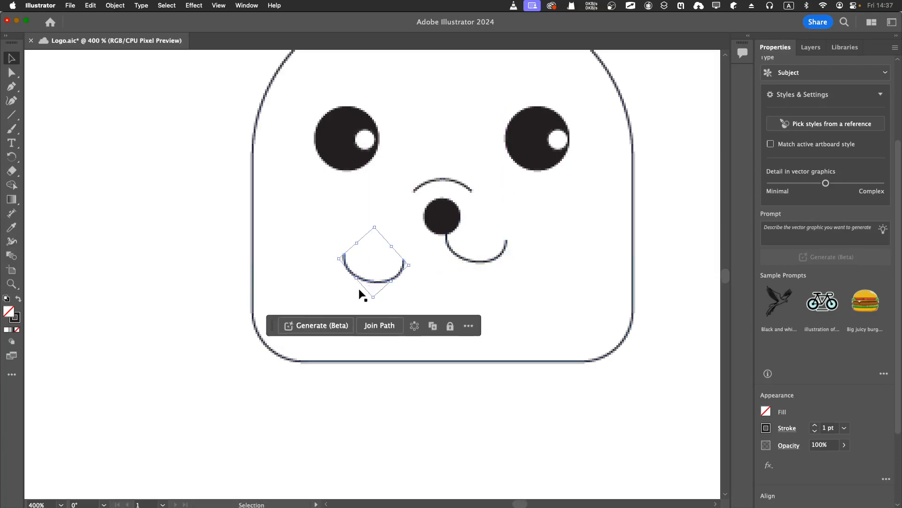
drag(352, 280, 360, 292)
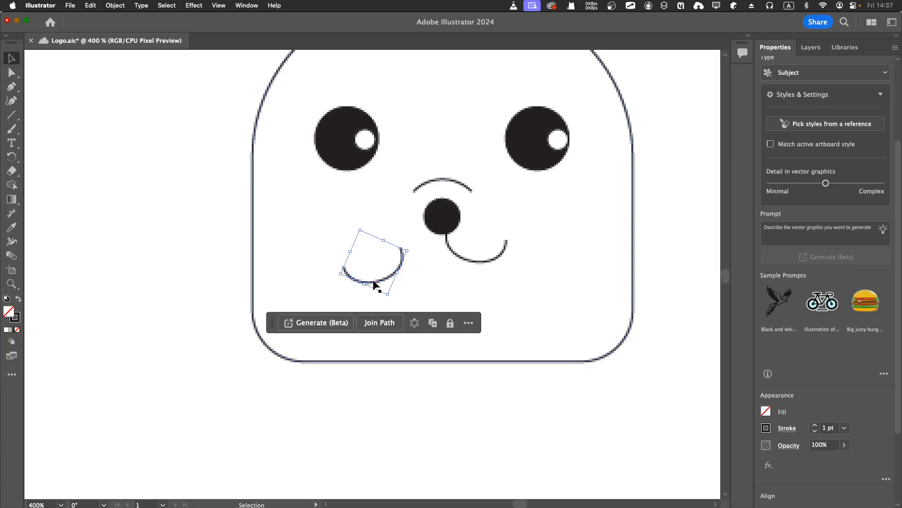
drag(373, 279, 403, 272)
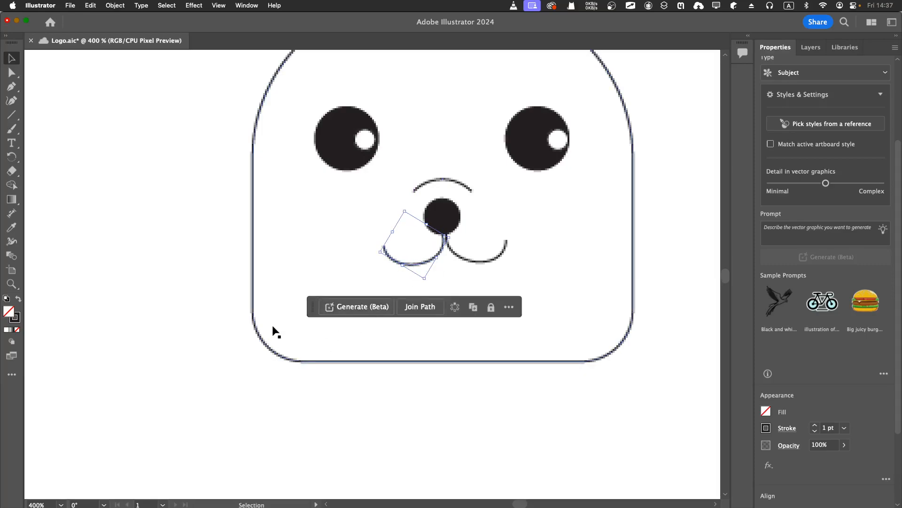
key(Up)
key(Up)
key(Up)
key(Left)
click(178, 300)
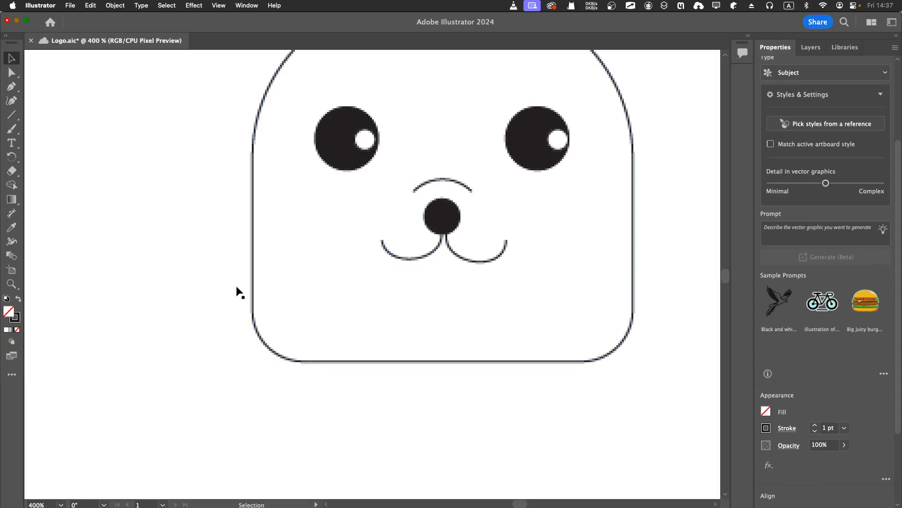
Try red, cyan, green and a darker grey on the head, and settle on the light grey fill C=0 M=0 Y=0 K=30.
key(super+minus)
key(super+minus)
key(super+minus)
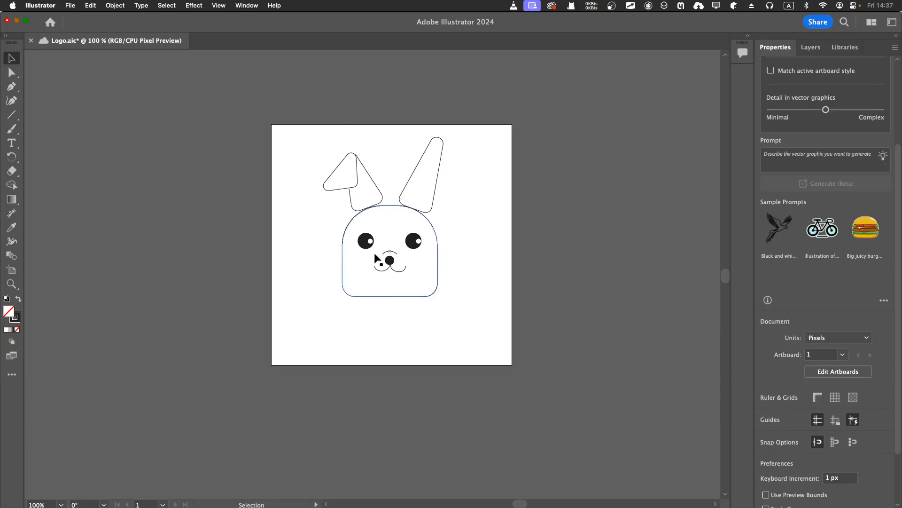
click(355, 282)
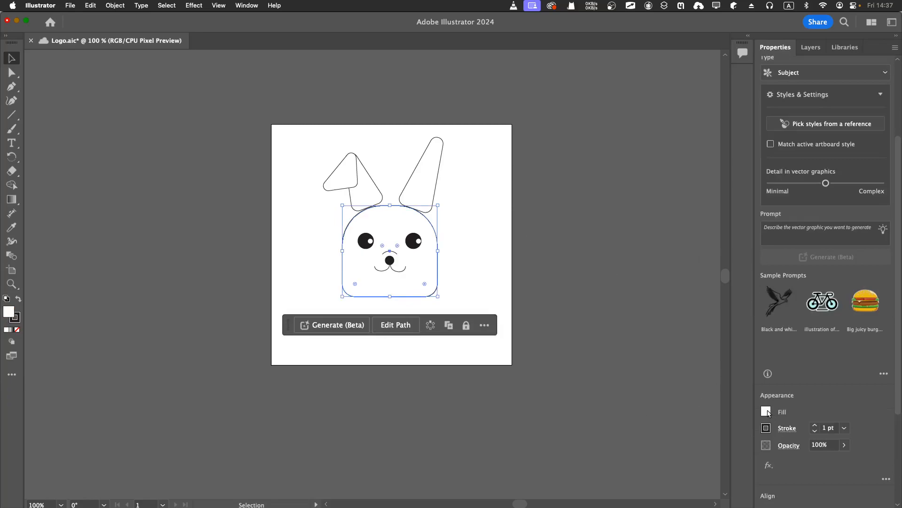
click(766, 411)
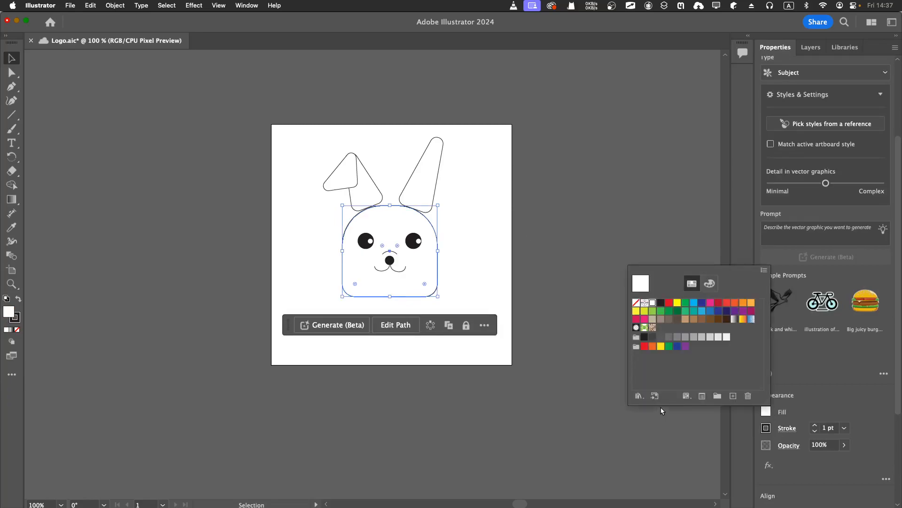
click(669, 303)
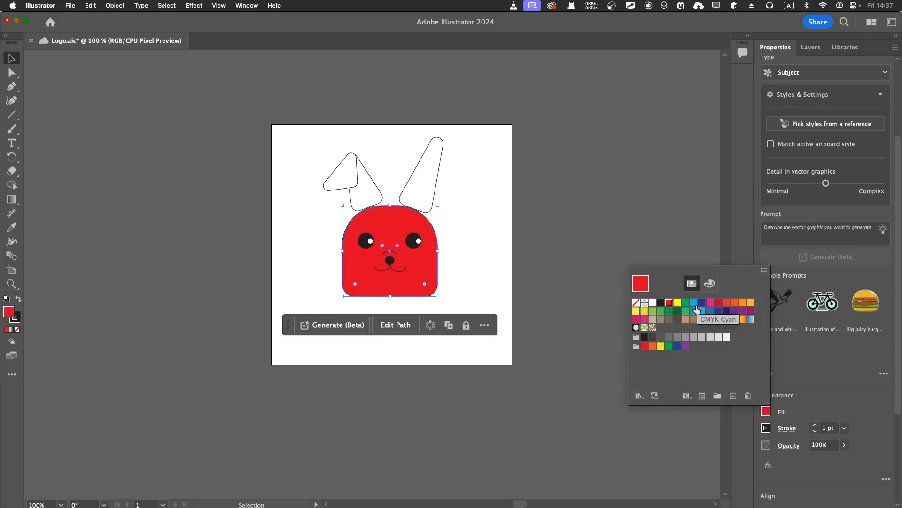
click(695, 304)
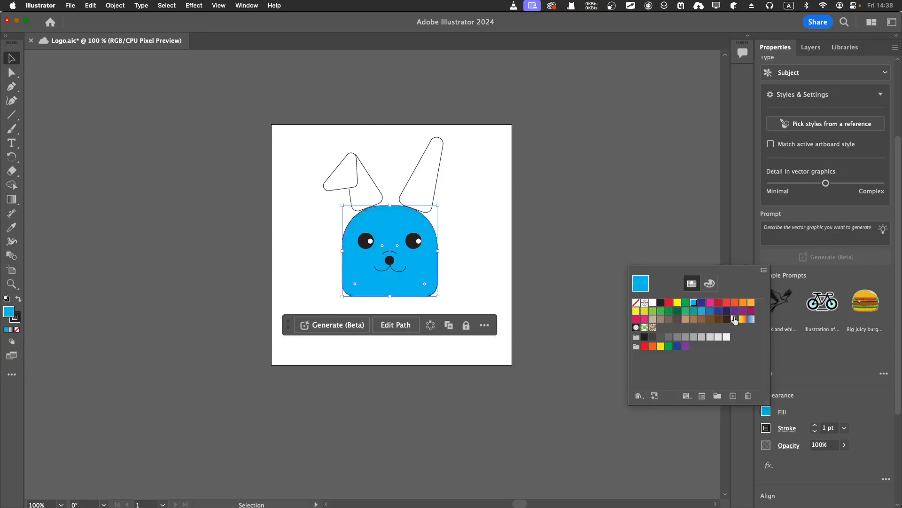
click(652, 310)
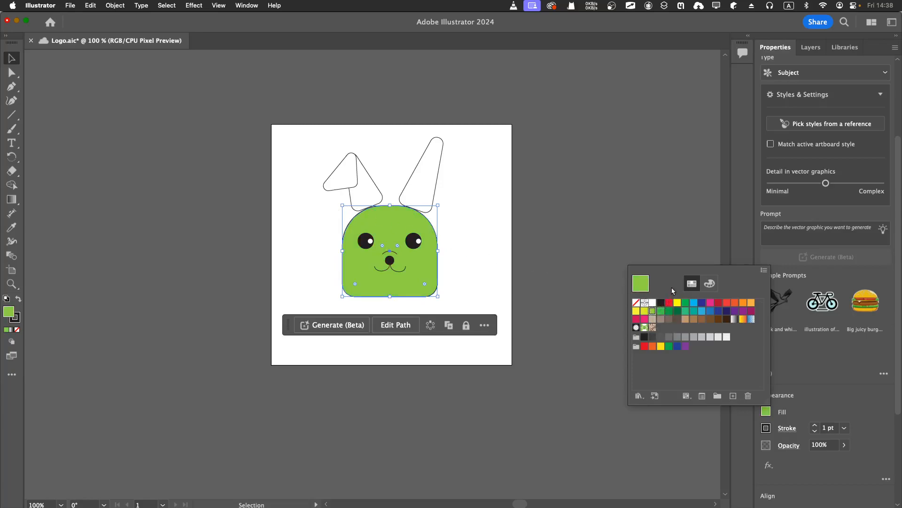
click(694, 337)
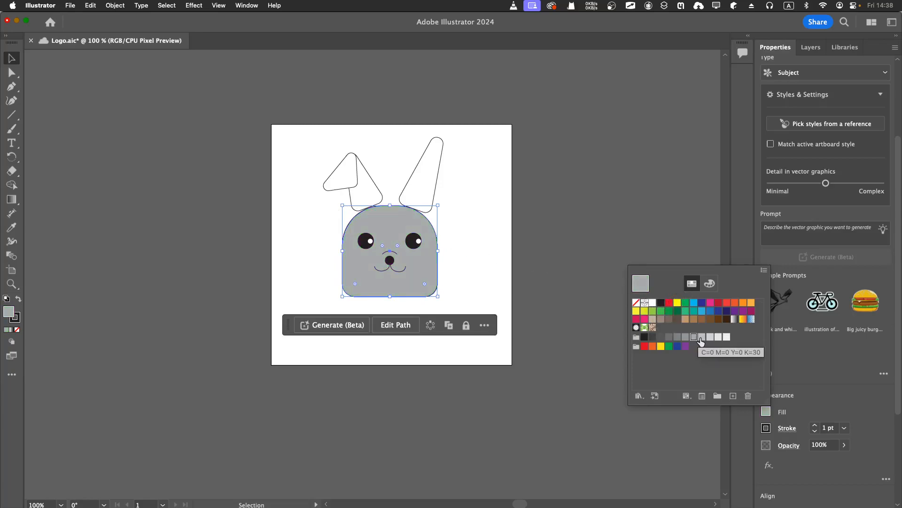
click(702, 337)
click(381, 197)
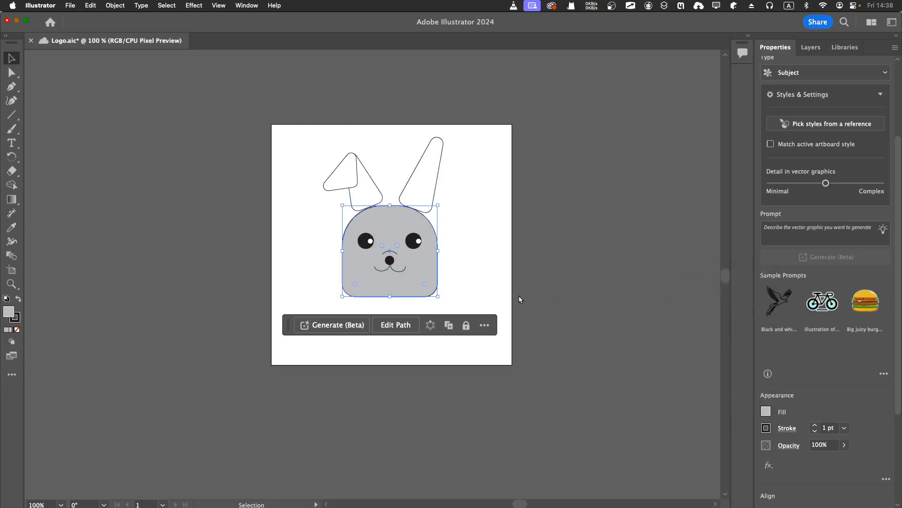
Fill the left ear's main shape with the same light grey as the head, C=0 M=0 Y=0 K=30.
click(365, 203)
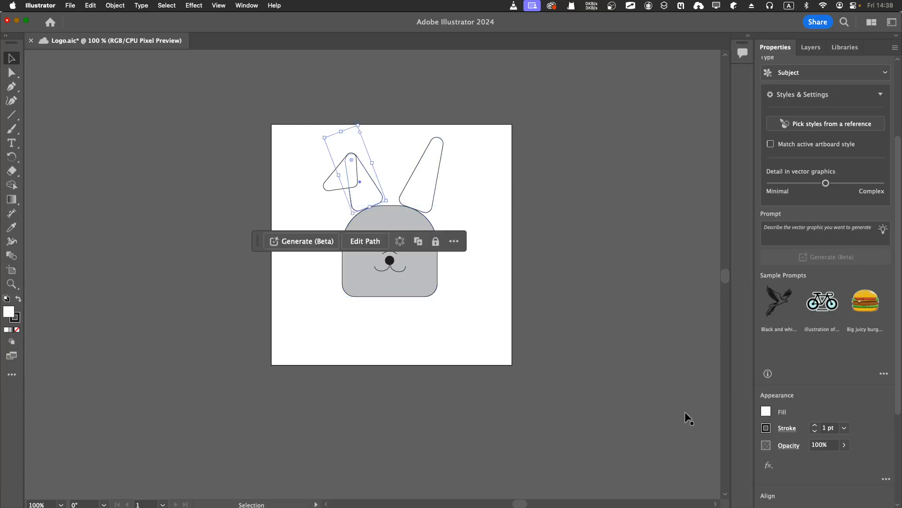
click(767, 413)
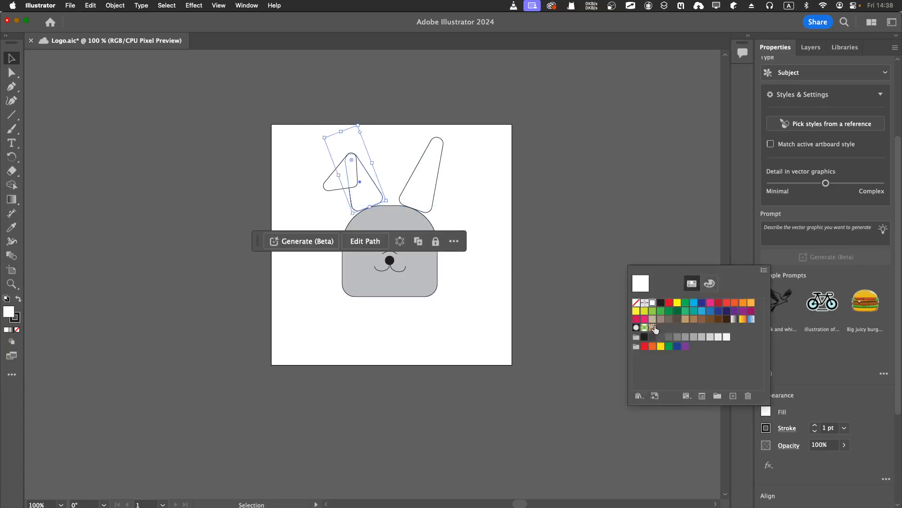
click(694, 337)
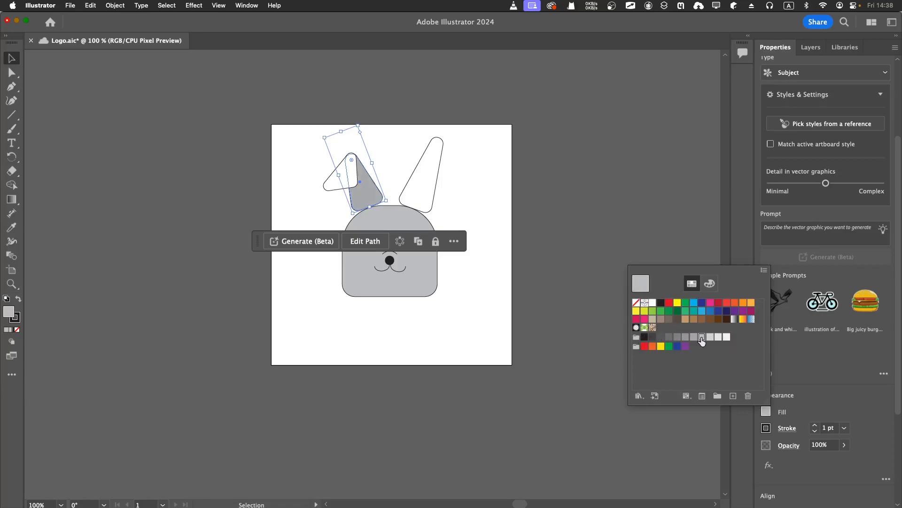
click(702, 337)
click(424, 203)
Fill the right ear with the light grey used for the head and the left ear.
click(423, 197)
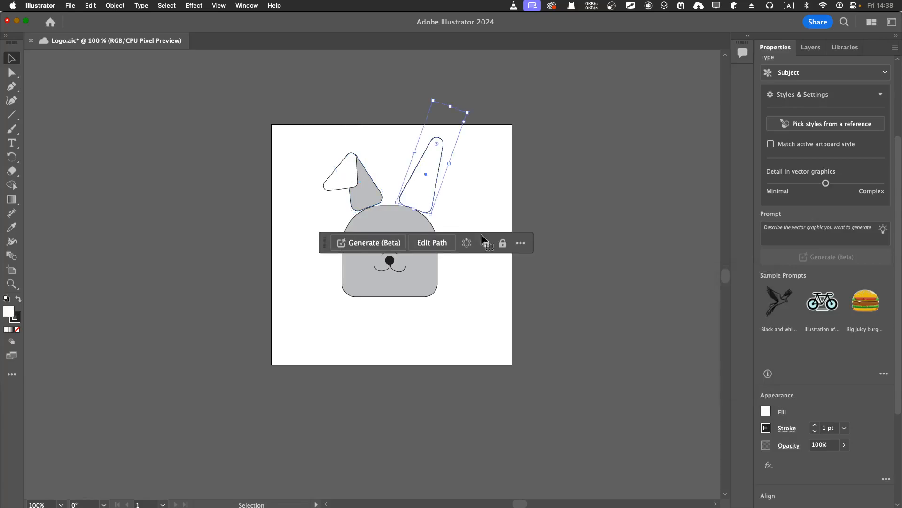
click(768, 412)
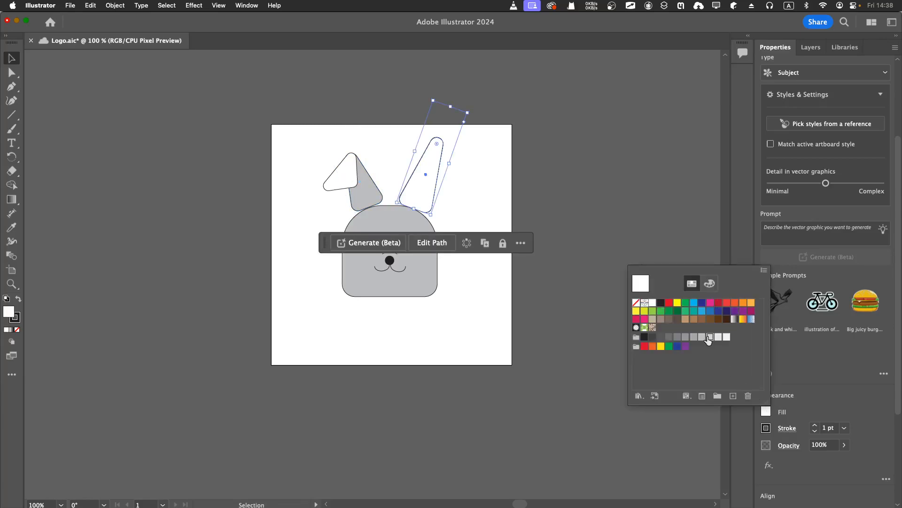
click(711, 337)
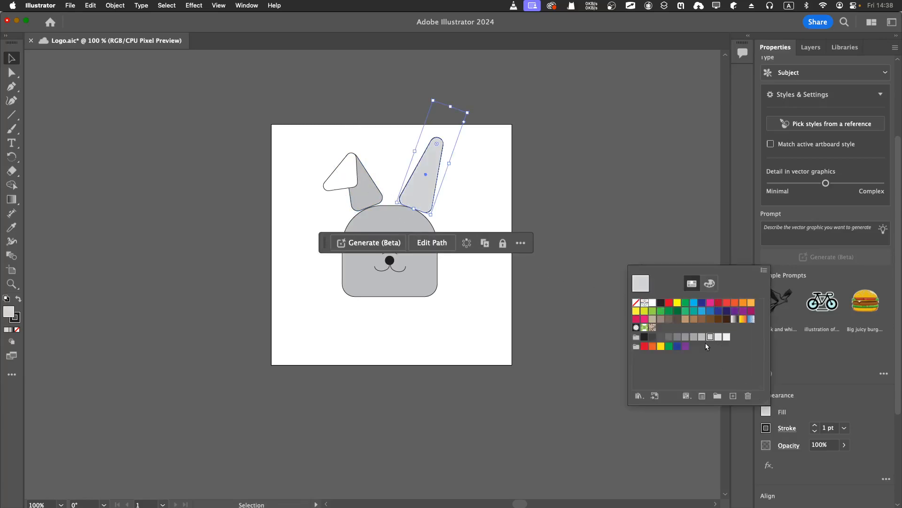
click(350, 183)
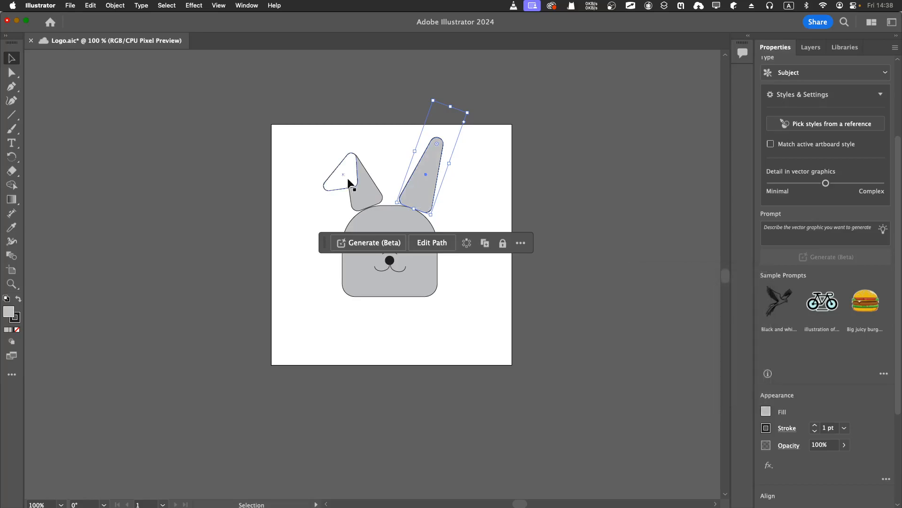
Fill the left ear's folded triangle with a grey two swatches darker than the rest of the ear, and deselect it.
click(350, 184)
click(767, 412)
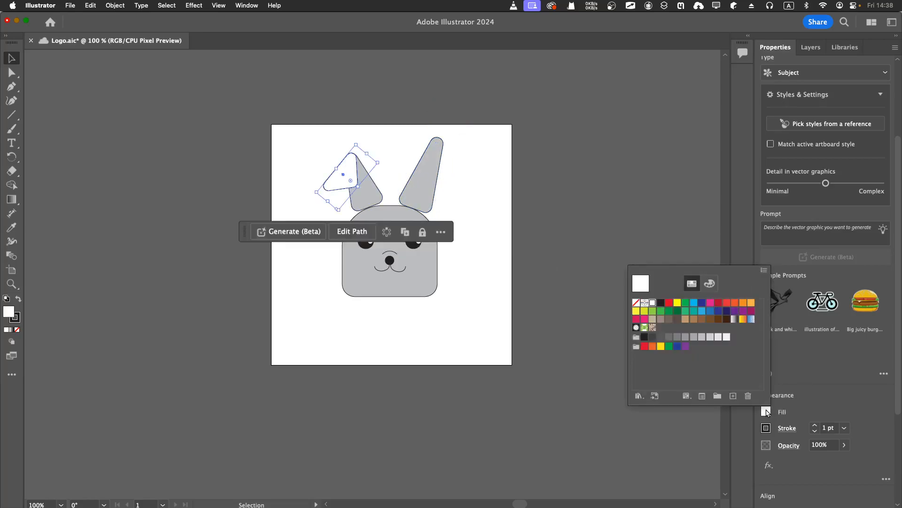
click(709, 338)
click(703, 338)
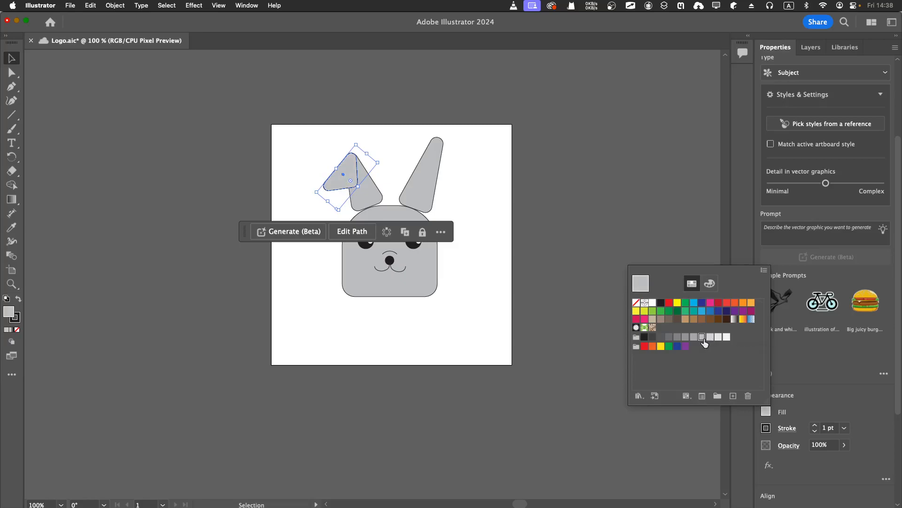
click(686, 337)
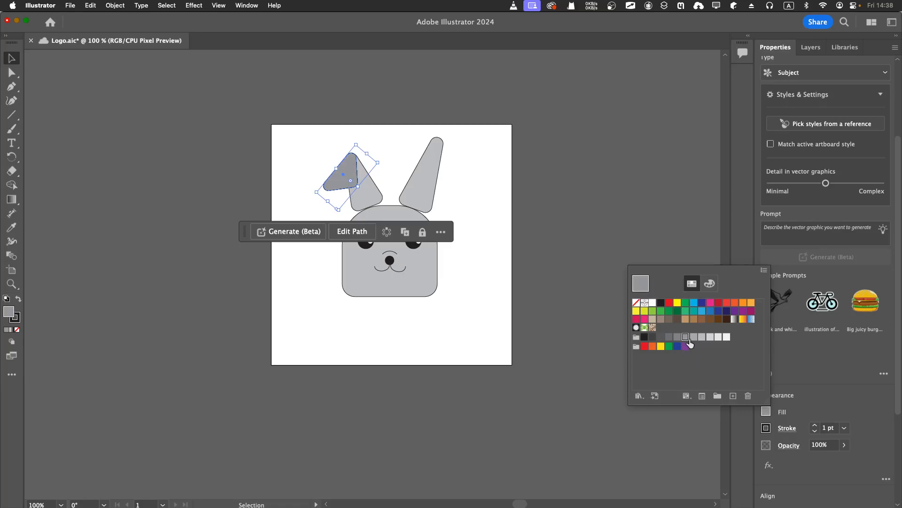
click(562, 316)
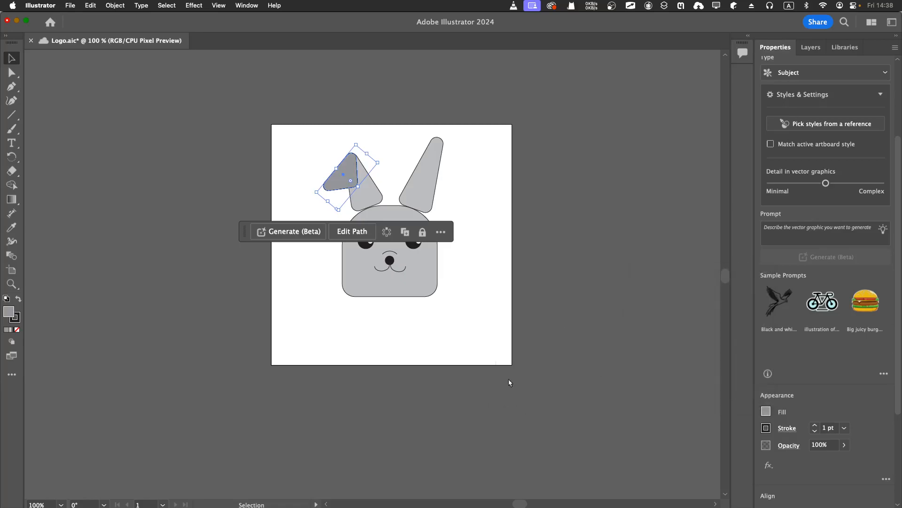
click(567, 260)
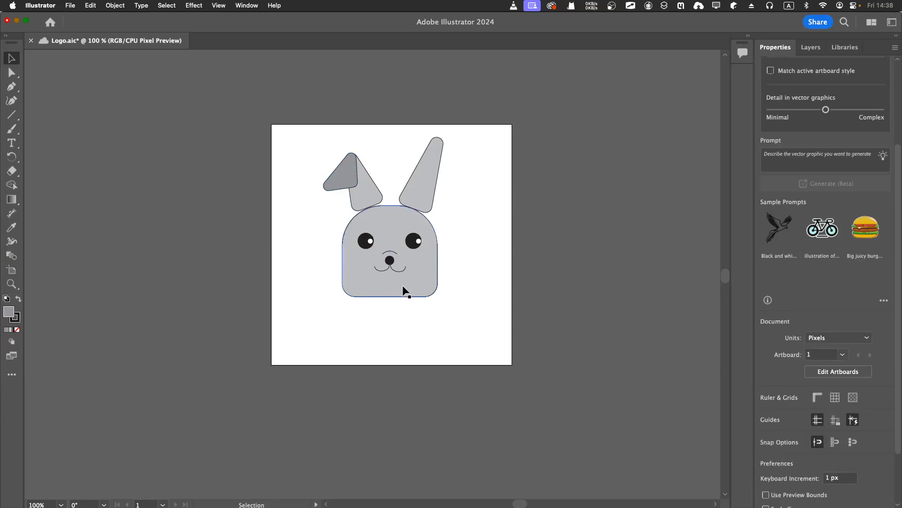
Save the logo document with the coloured rabbit face.
key(super+equal)
scroll(367, 269, up, 1)
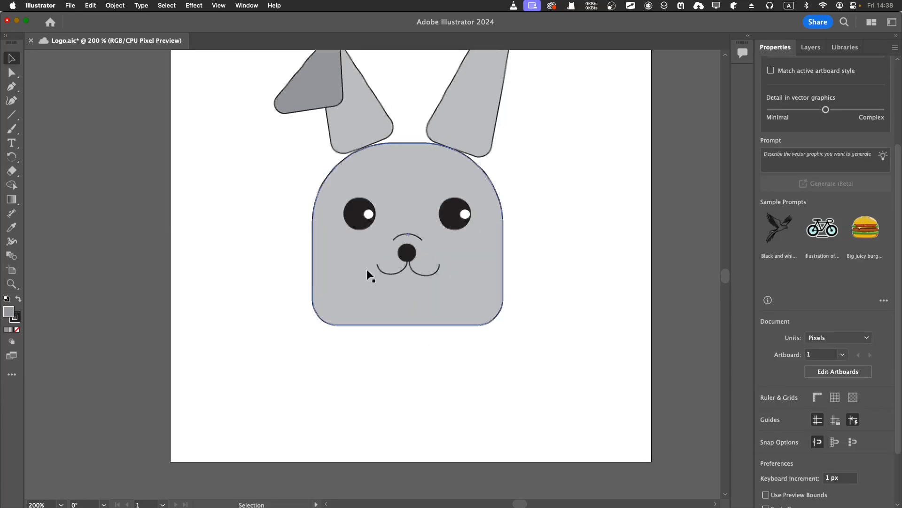
scroll(367, 272, up, 5)
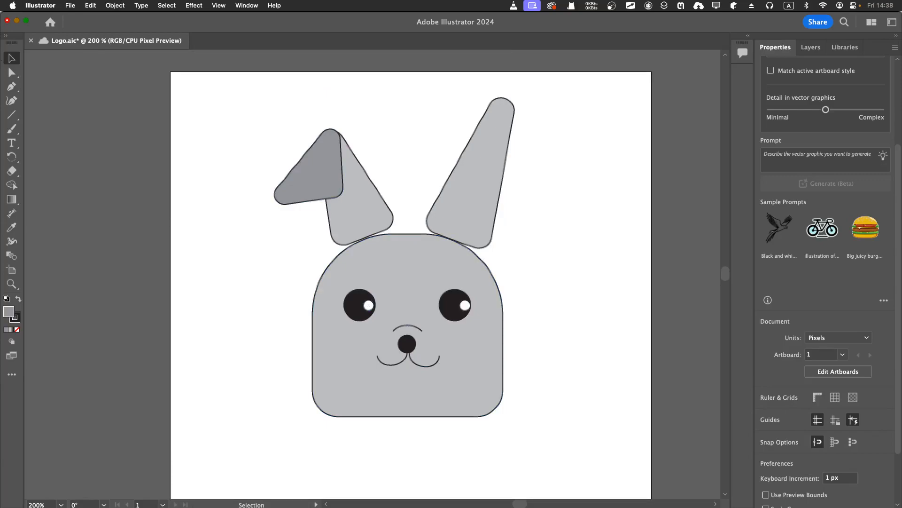
key(super+s)
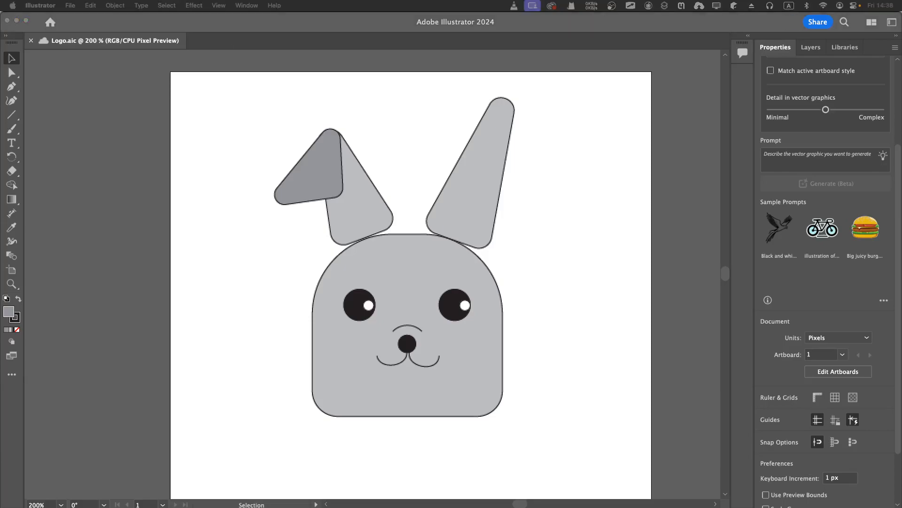